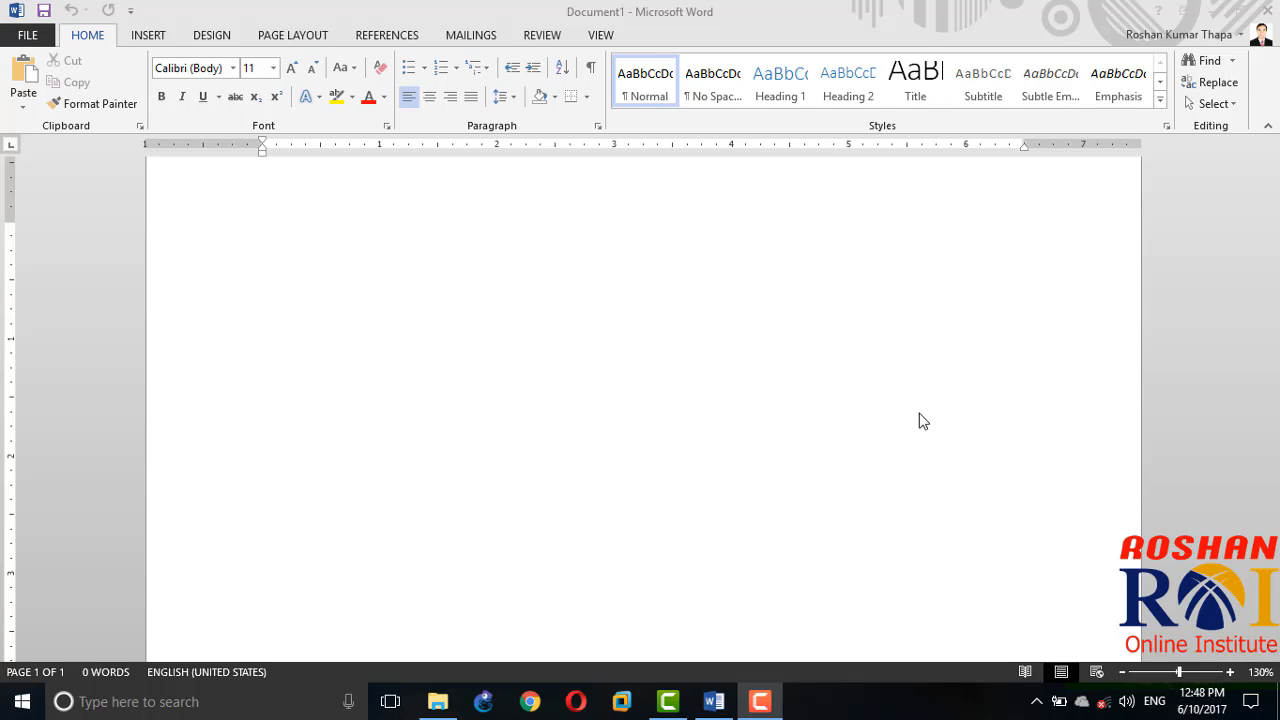
Step: Draw a donut shape about 3.2 inches across in the upper left part of the blank page
{"action": "left_click", "coordinate": [443, 295]}
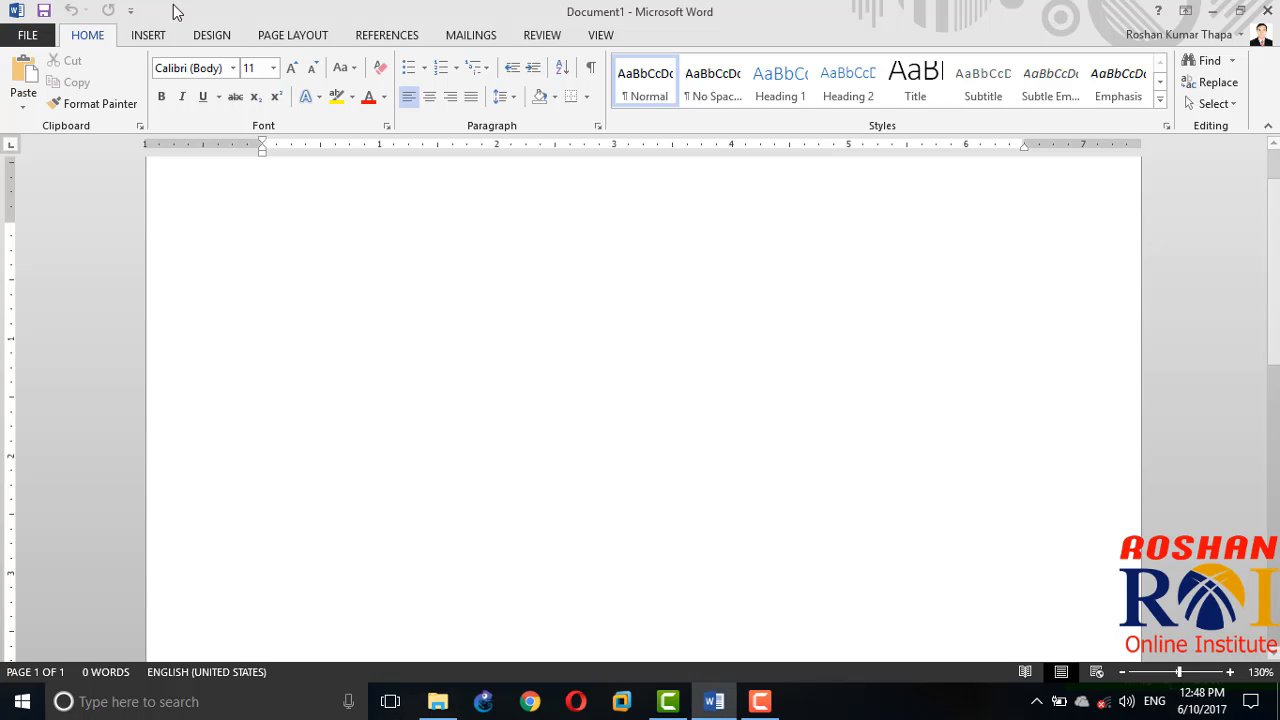
{"action": "left_click", "coordinate": [150, 36]}
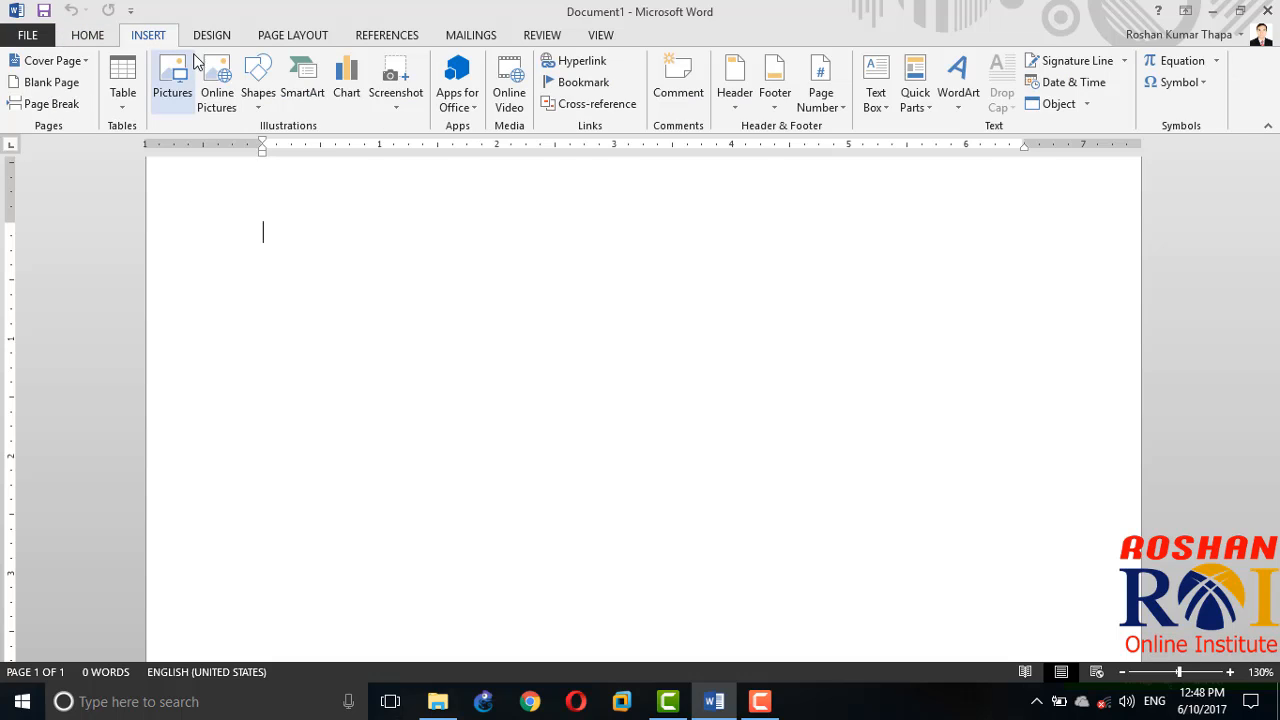
{"action": "left_click", "coordinate": [273, 106]}
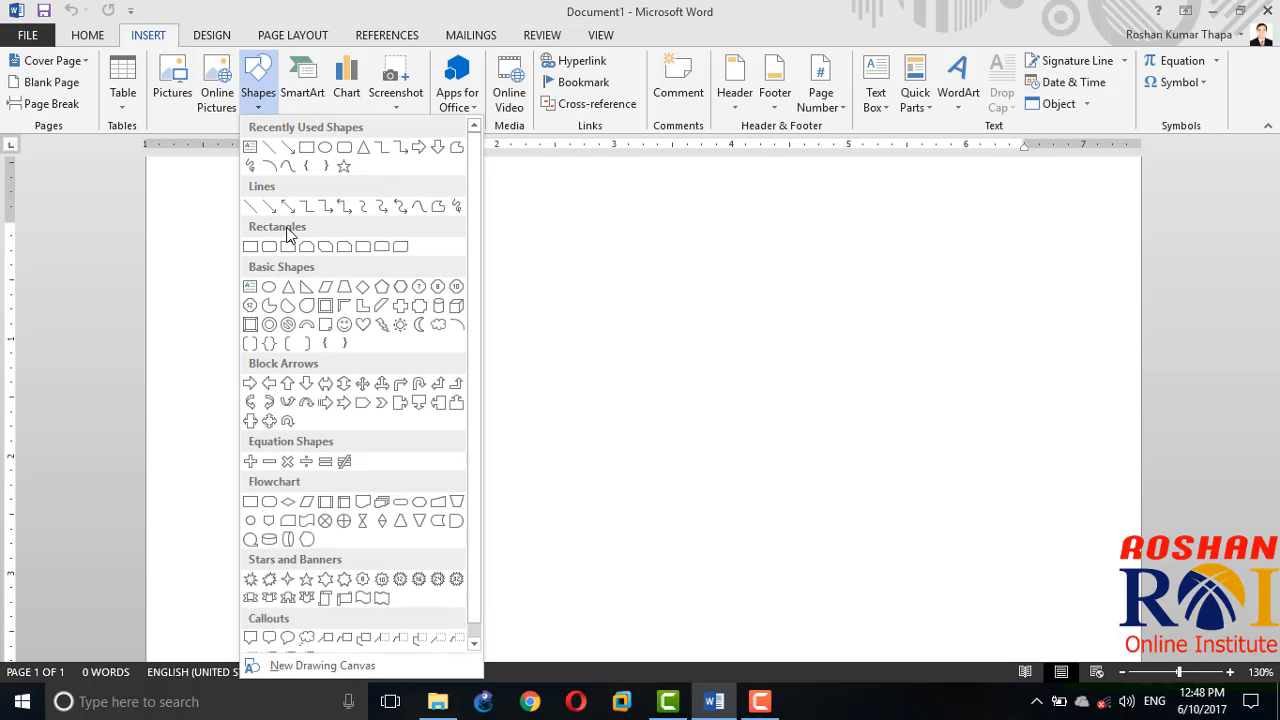
{"action": "left_click", "coordinate": [268, 330]}
{"action": "left_click_drag", "start_coordinate": [283, 234], "coordinate": [657, 614]}
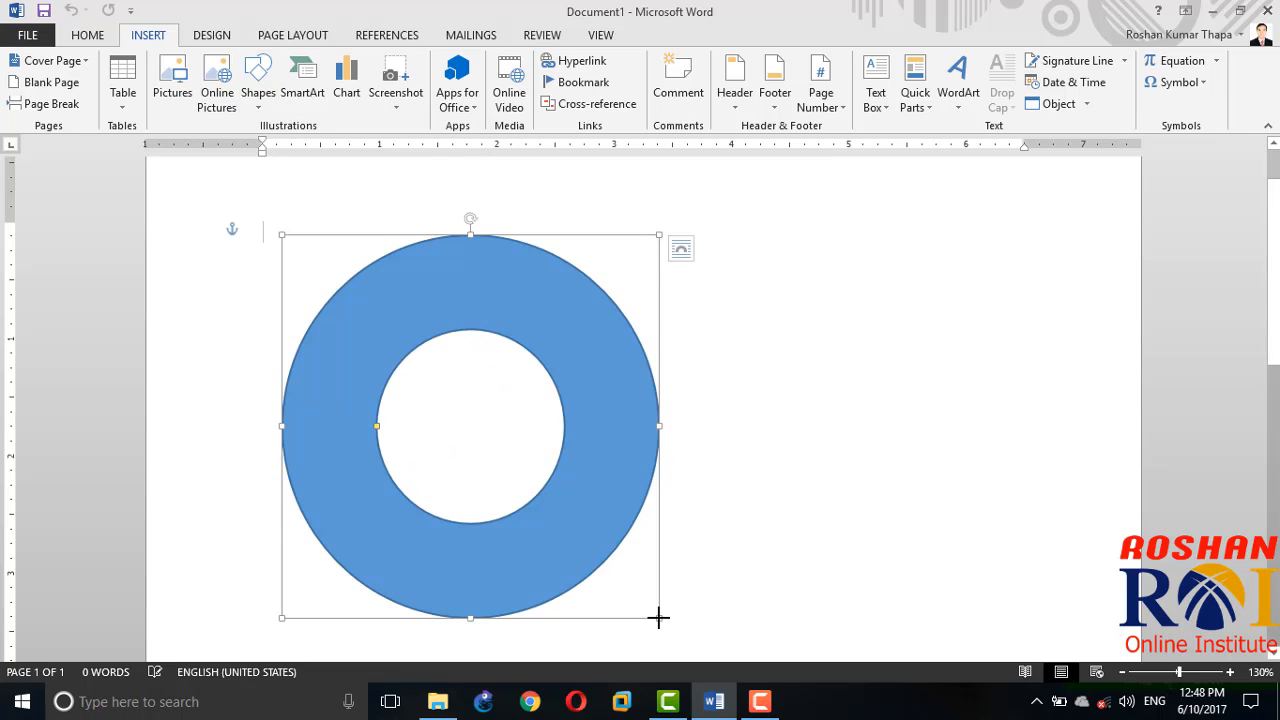
{"action": "left_click", "coordinate": [716, 596]}
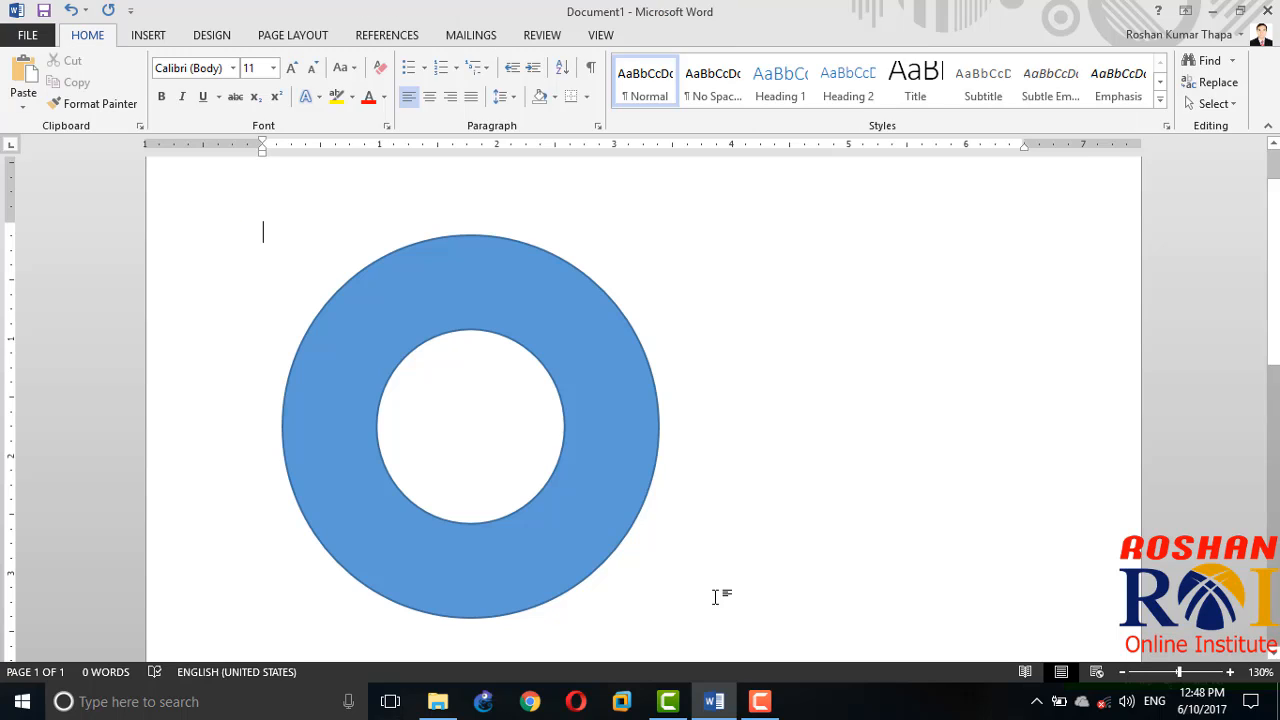
{"action": "left_click", "coordinate": [130, 10]}
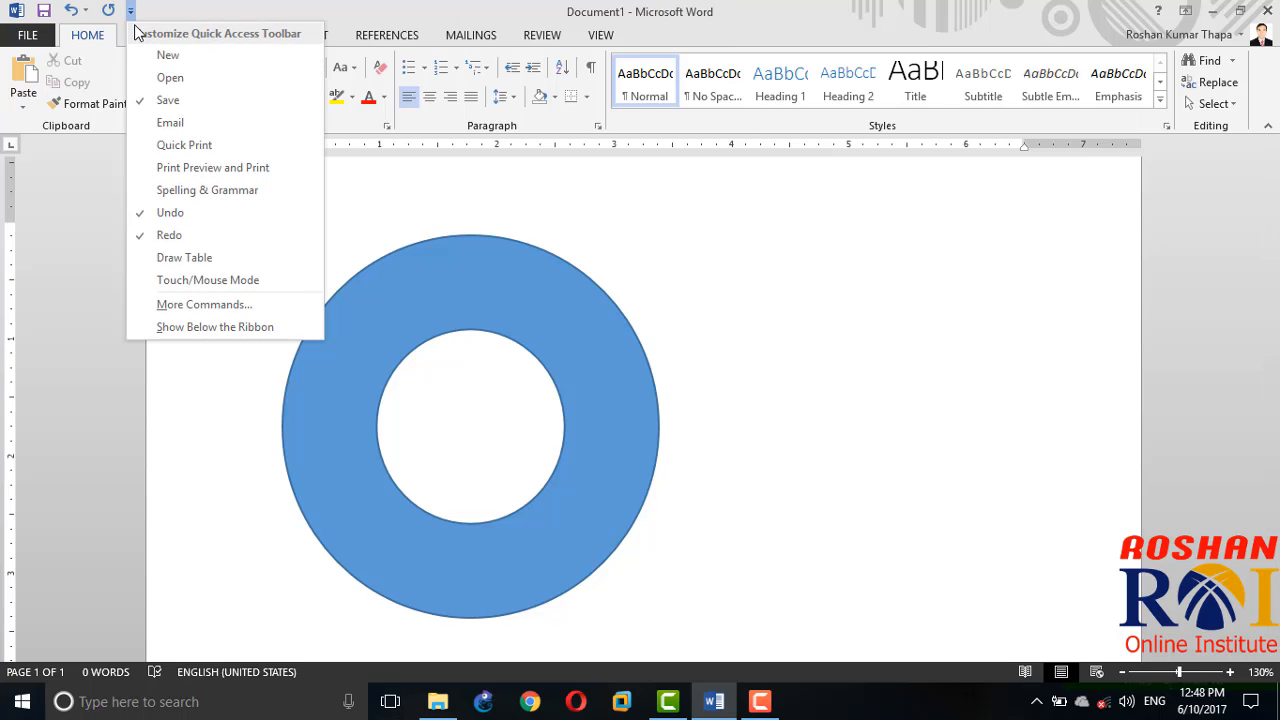
{"action": "left_click", "coordinate": [134, 37]}
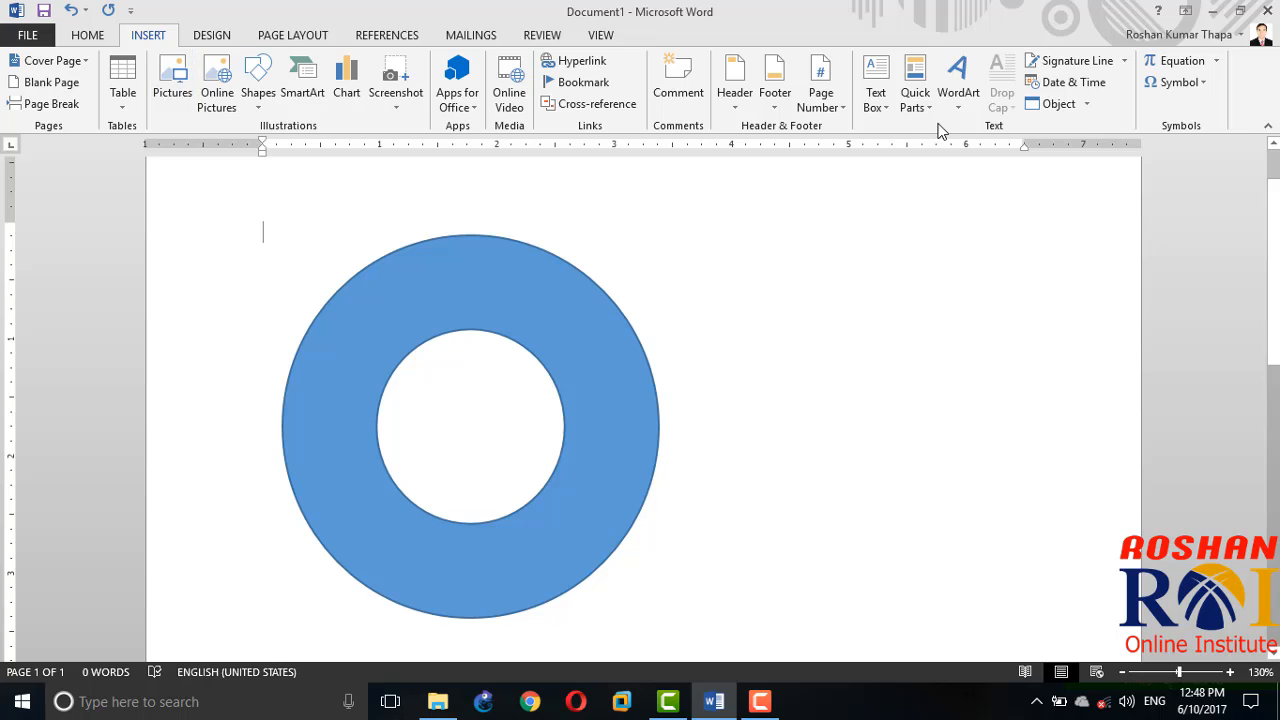
{"action": "left_click", "coordinate": [962, 85]}
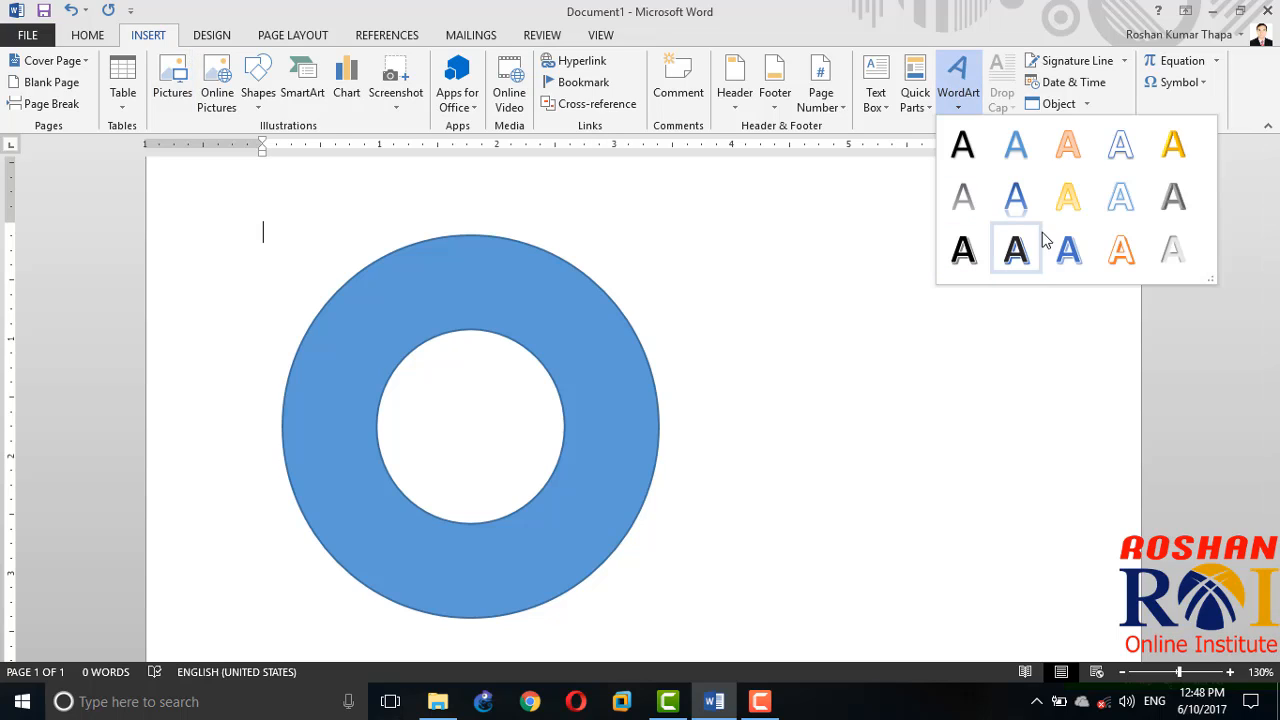
{"action": "left_click", "coordinate": [962, 98]}
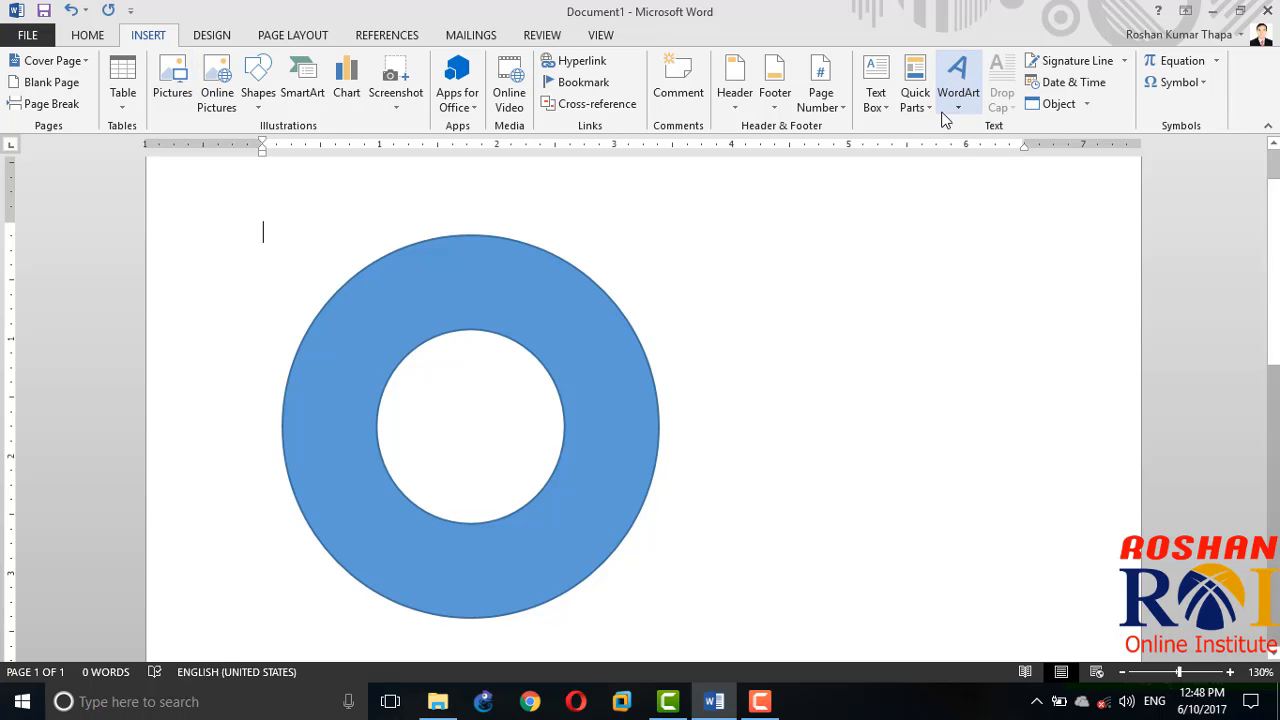
Step: Start a classic WordArt object from the legacy WordArt Gallery using the first plain outlined style
{"action": "key", "text": "alt"}
{"action": "key", "text": "i"}
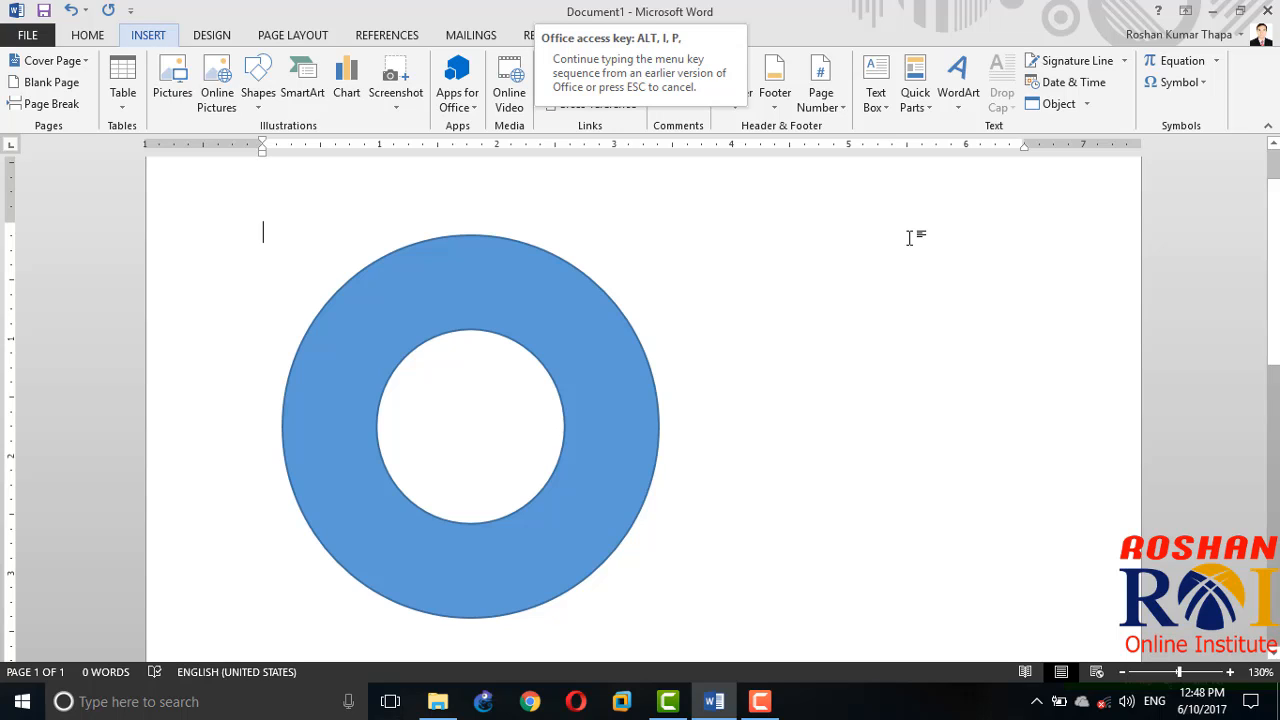
{"action": "key", "text": "p"}
{"action": "key", "text": "w"}
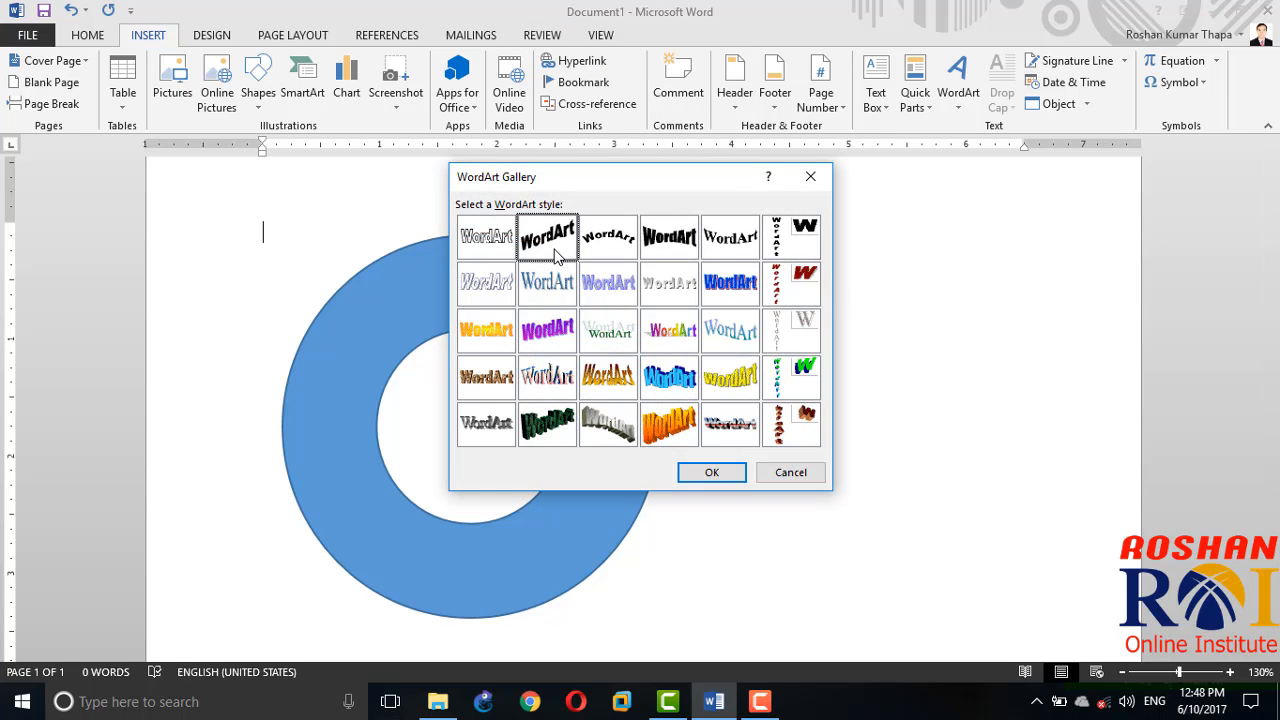
{"action": "left_click", "coordinate": [553, 290]}
{"action": "left_click", "coordinate": [541, 254]}
{"action": "left_click", "coordinate": [506, 246]}
{"action": "left_click", "coordinate": [743, 472]}
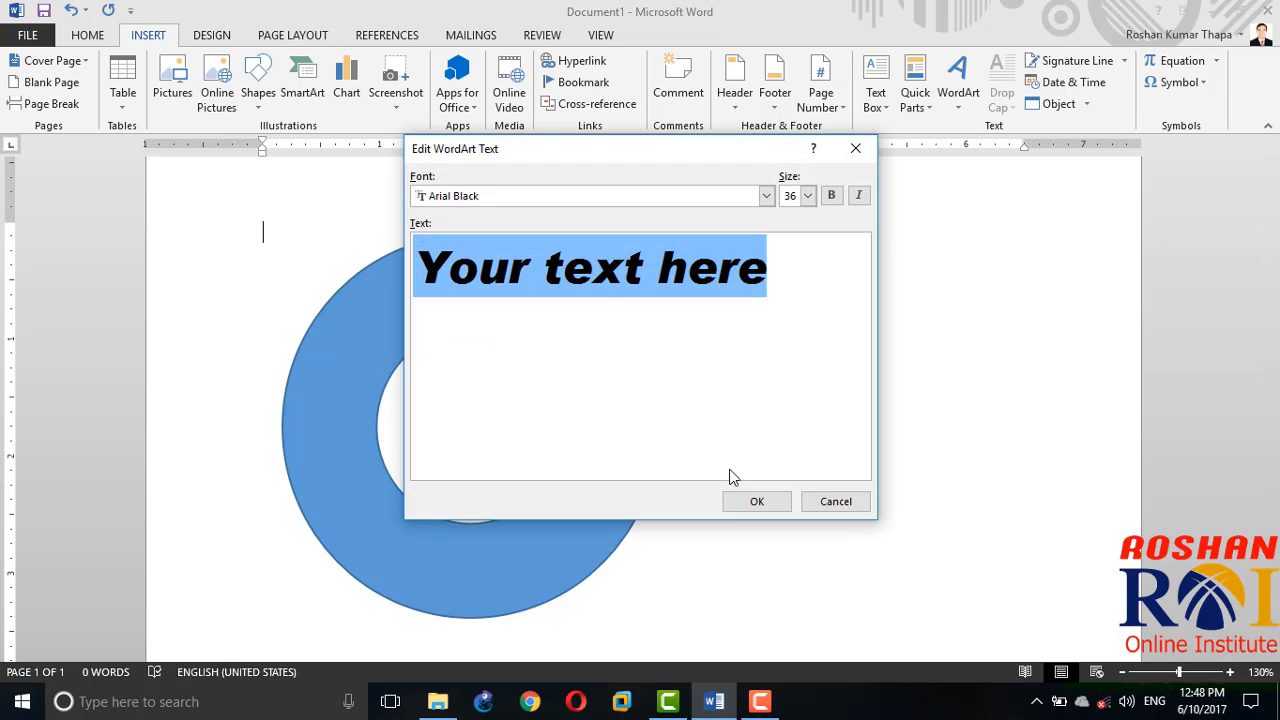
Step: Enter "Many Many Happy Returns of the Day", a blank line and the person's full name as WordArt text at size 18
{"action": "key", "text": "BackSpace"}
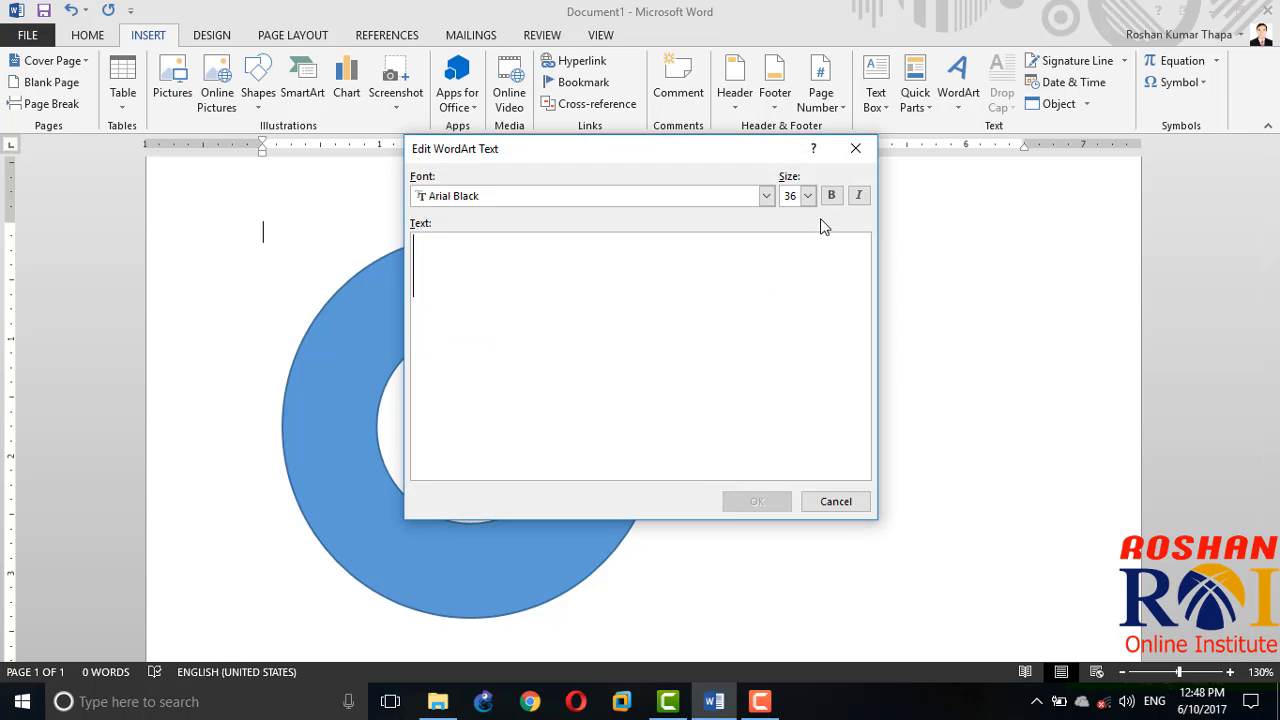
{"action": "left_click", "coordinate": [807, 196]}
{"action": "left_click", "coordinate": [786, 214]}
{"action": "left_click", "coordinate": [700, 262]}
{"action": "type", "text": "Many Many Happ"}
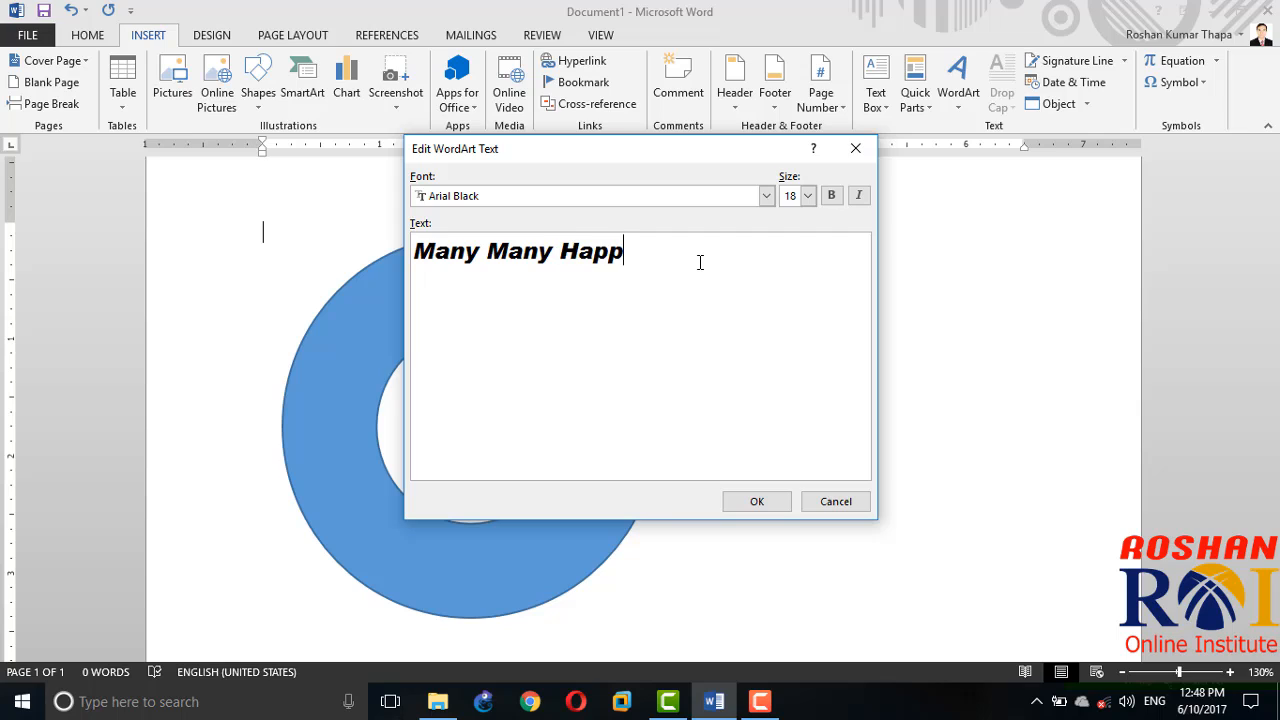
{"action": "type", "text": "y Returns of t"}
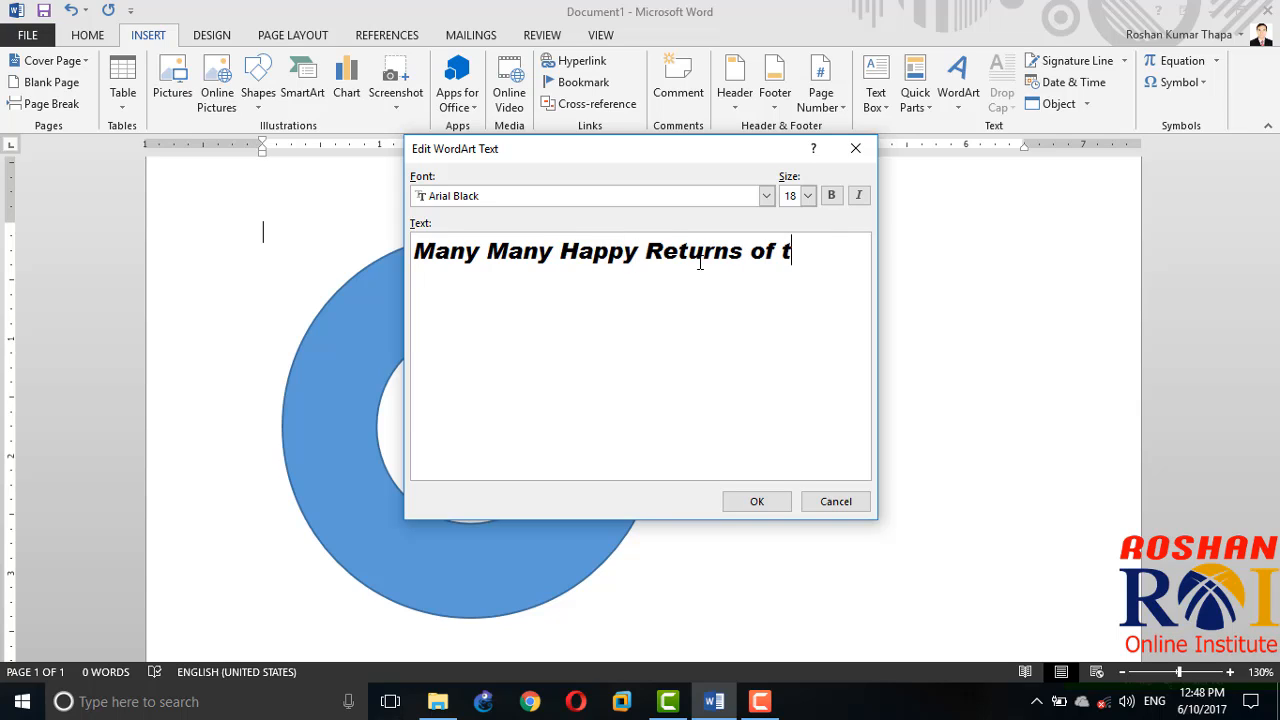
{"action": "type", "text": "he Day"}
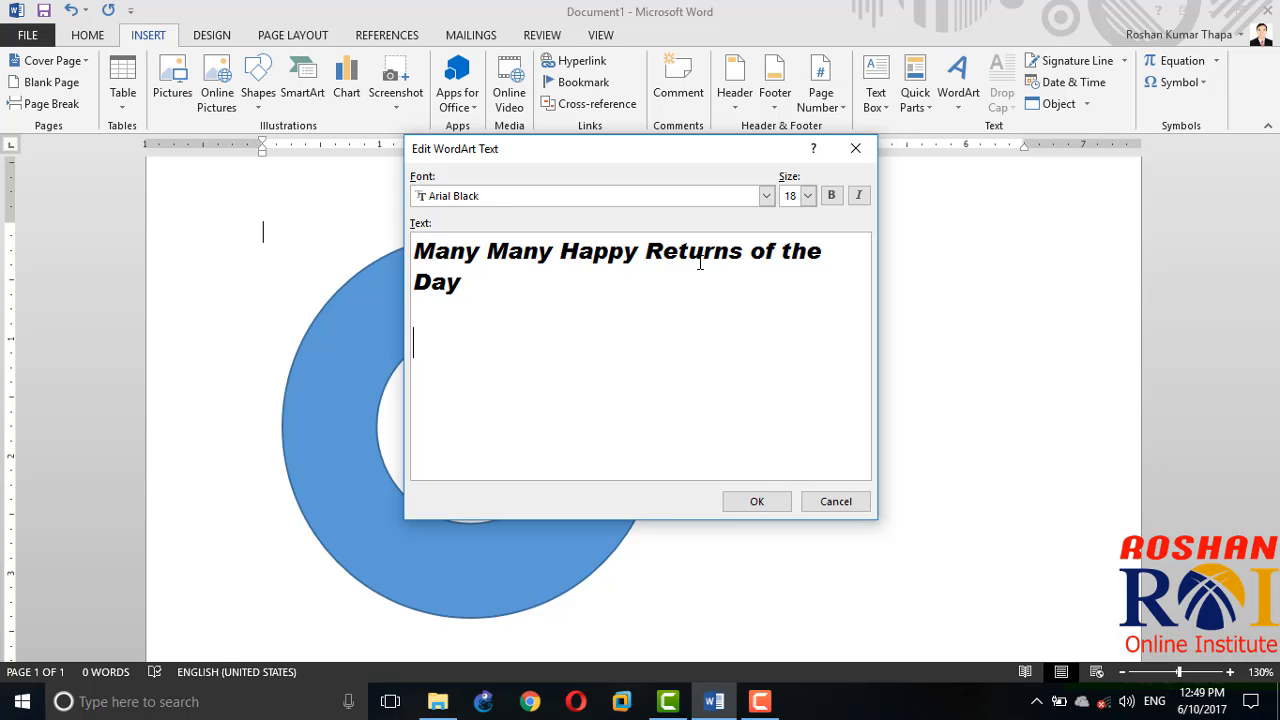
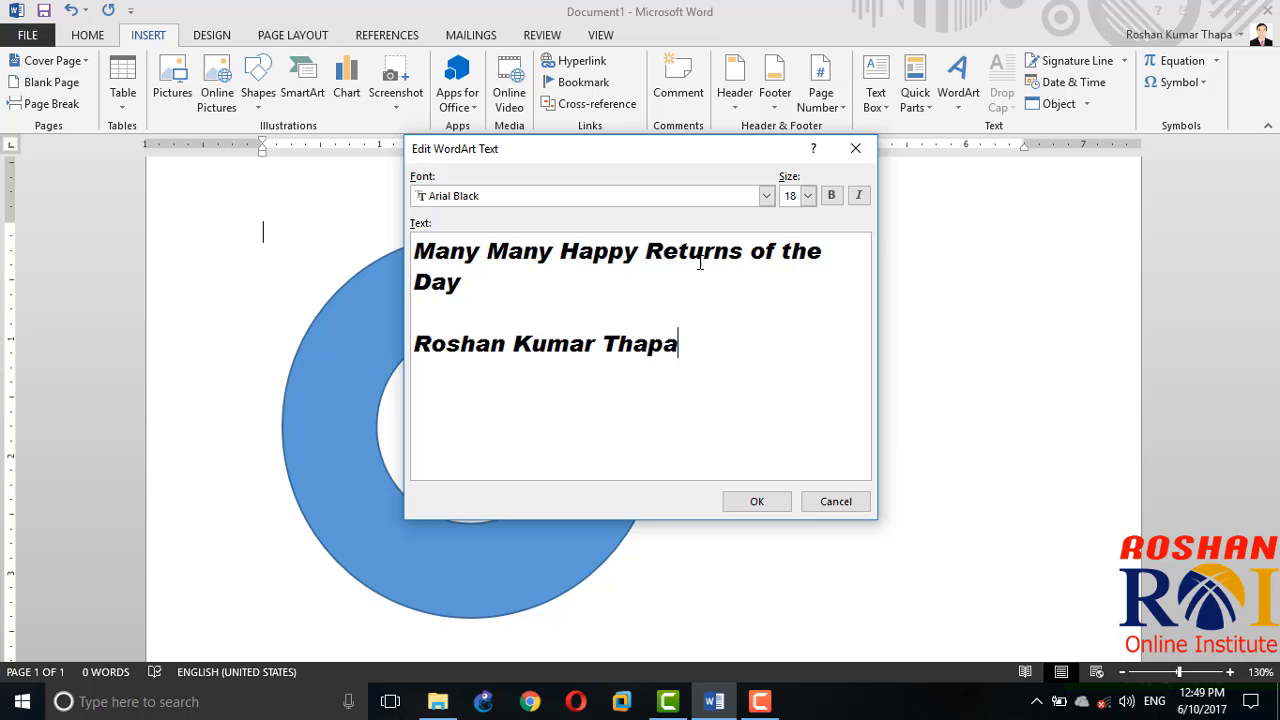
{"action": "left_click", "coordinate": [764, 510]}
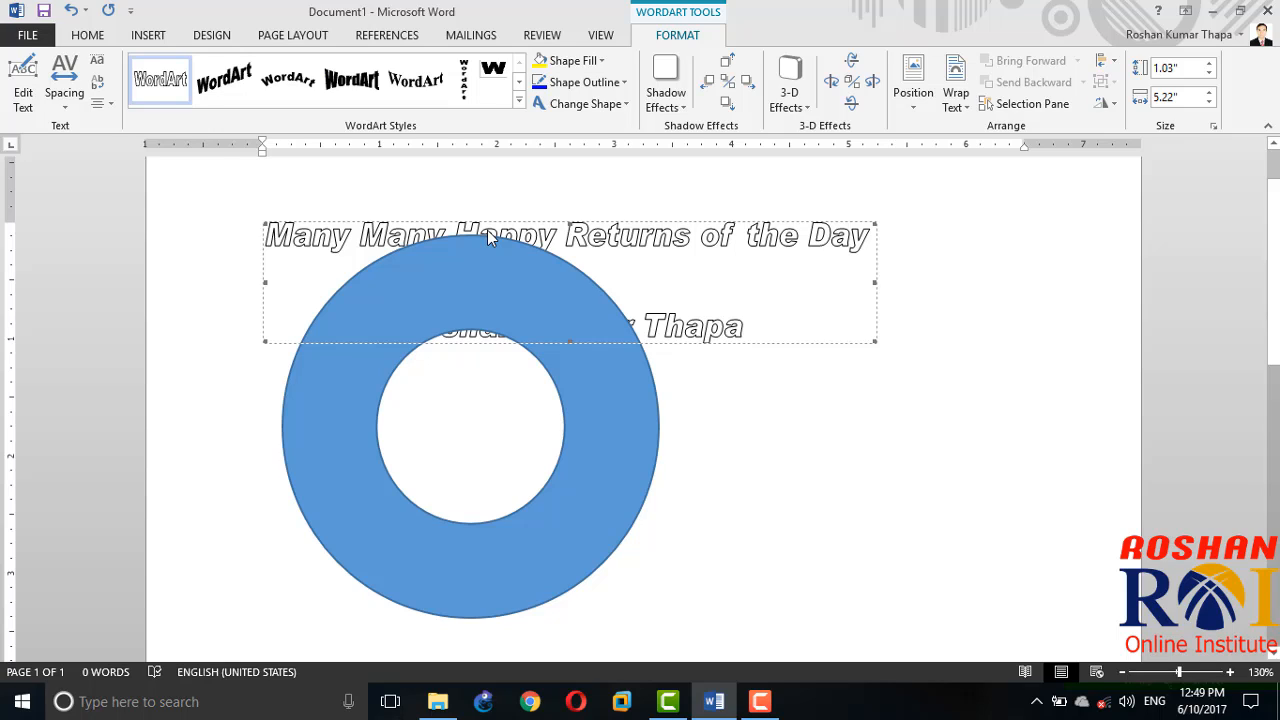
Step: Wrap the WordArt In Front of Text and make both its fill and its outline red
{"action": "left_click", "coordinate": [958, 108]}
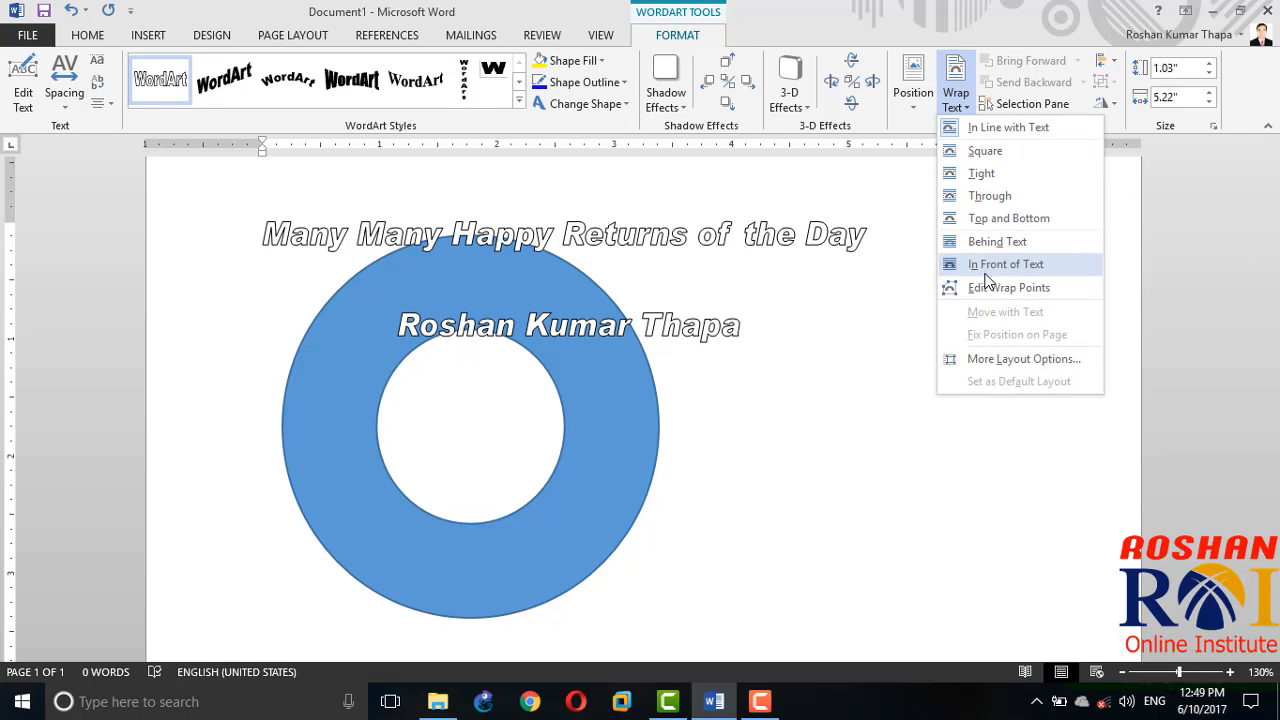
{"action": "left_click", "coordinate": [1005, 265]}
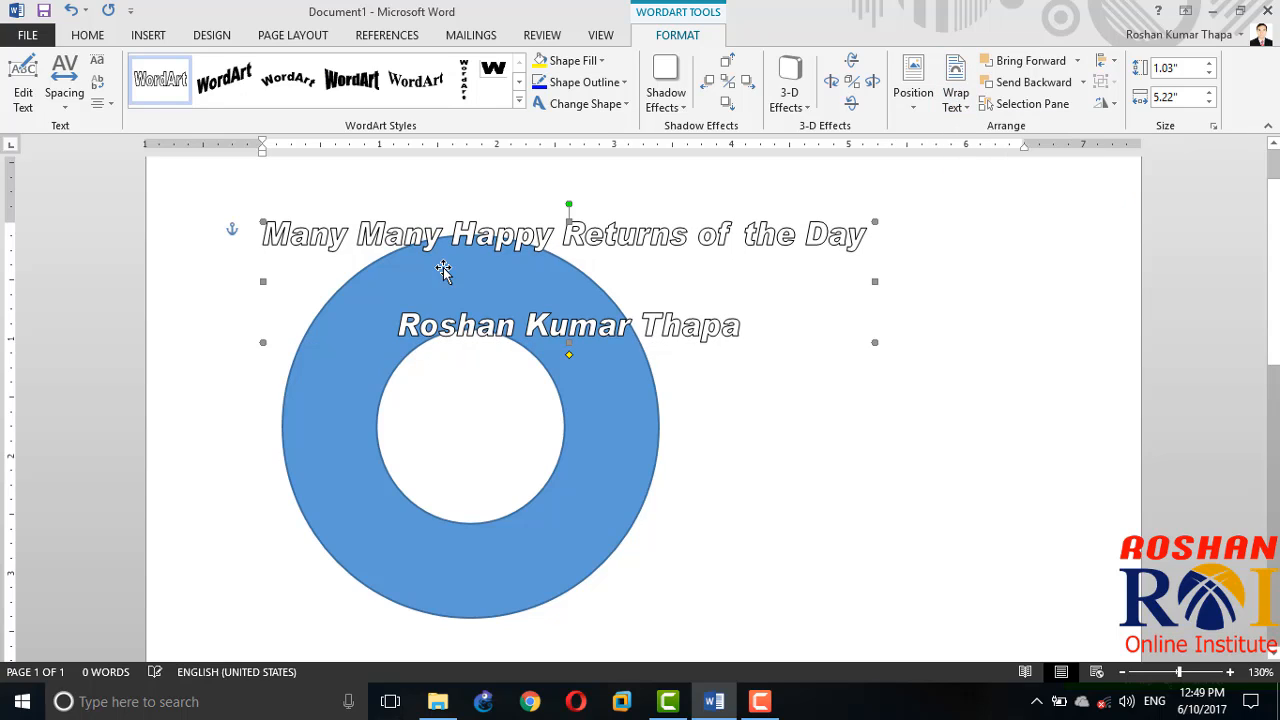
{"action": "left_click", "coordinate": [560, 82]}
{"action": "left_click", "coordinate": [568, 62]}
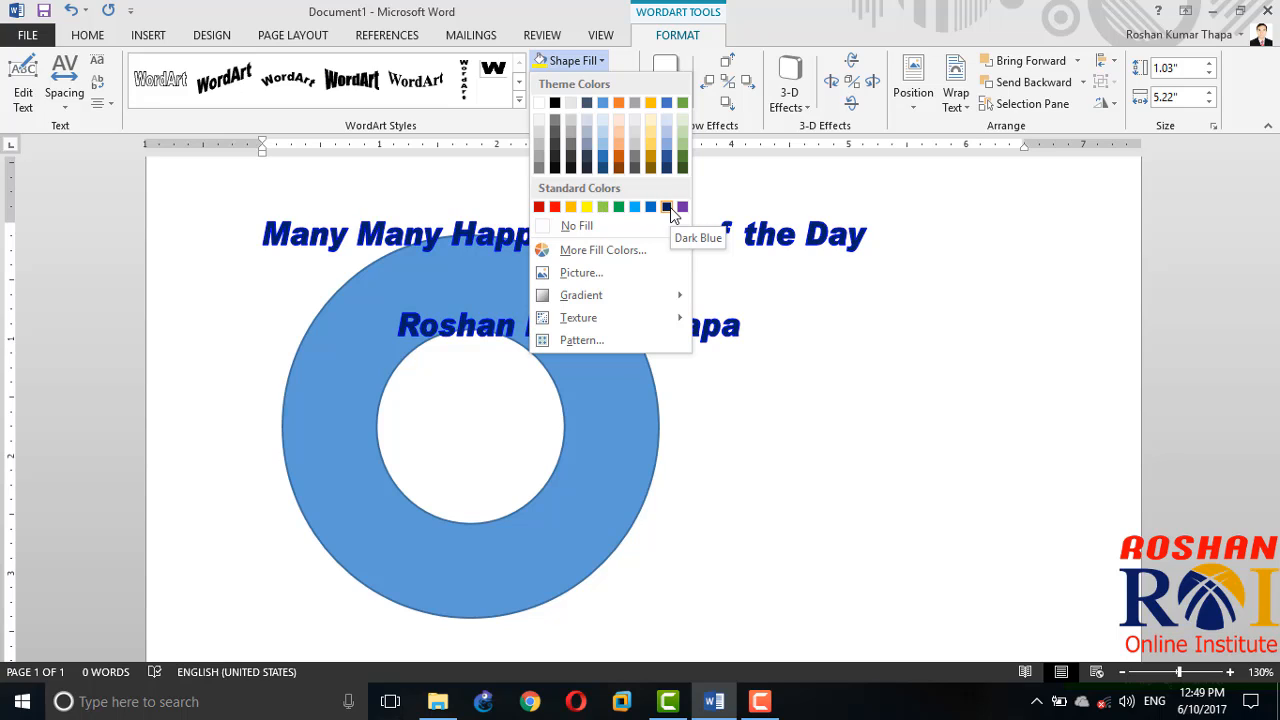
{"action": "left_click", "coordinate": [555, 207]}
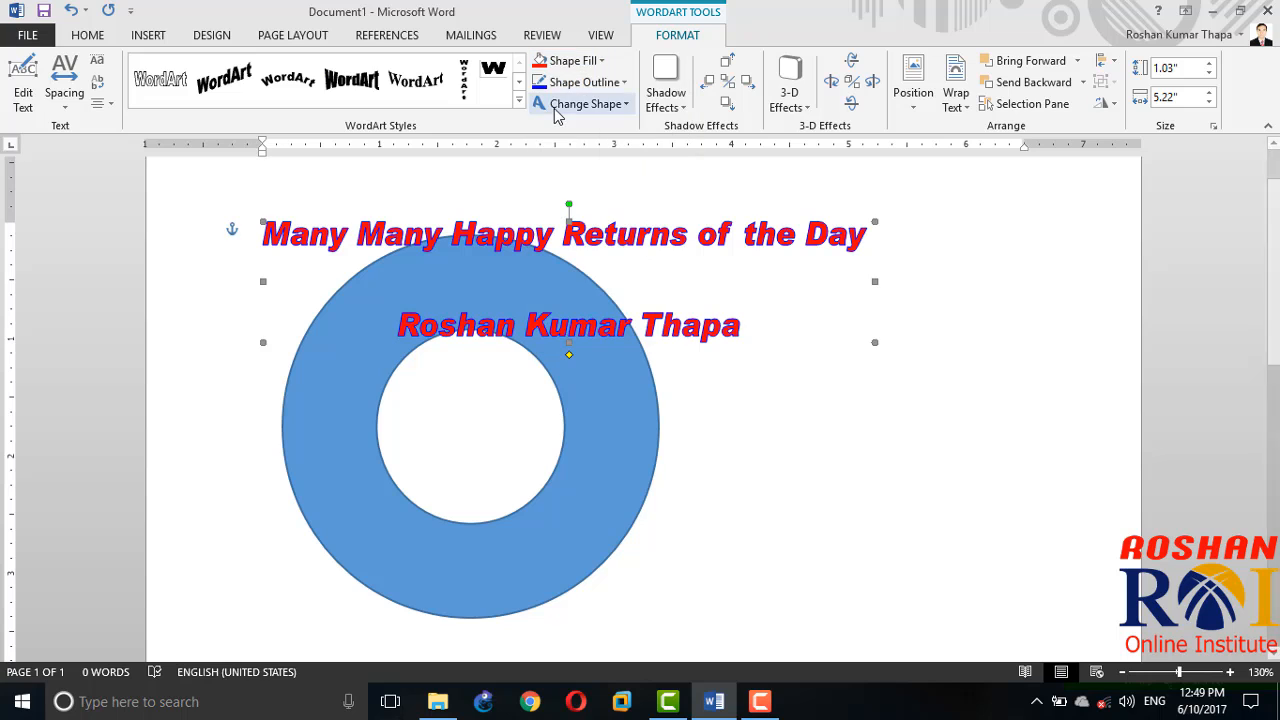
{"action": "left_click", "coordinate": [582, 82]}
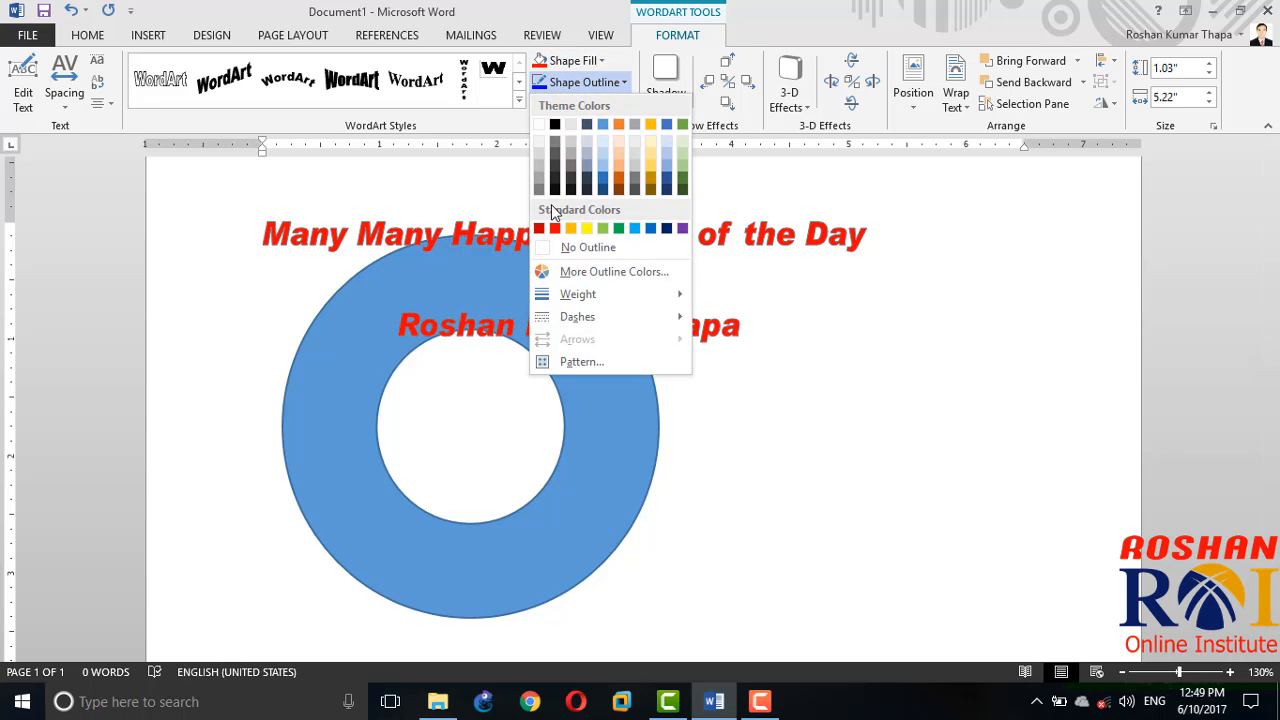
{"action": "left_click", "coordinate": [548, 247]}
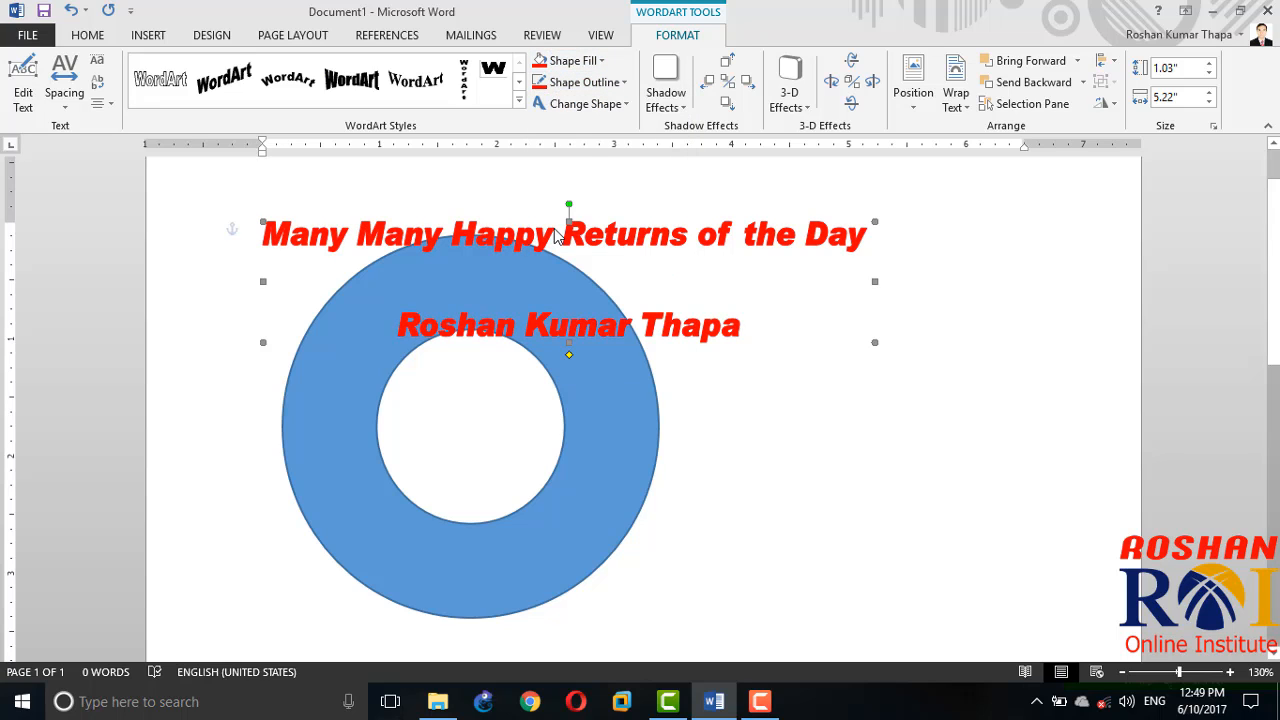
Step: Change the WordArt to the follow-path circle with a centre line and resize it to about 2.72" high by 2.66" wide inside the donut
{"action": "left_click", "coordinate": [598, 106]}
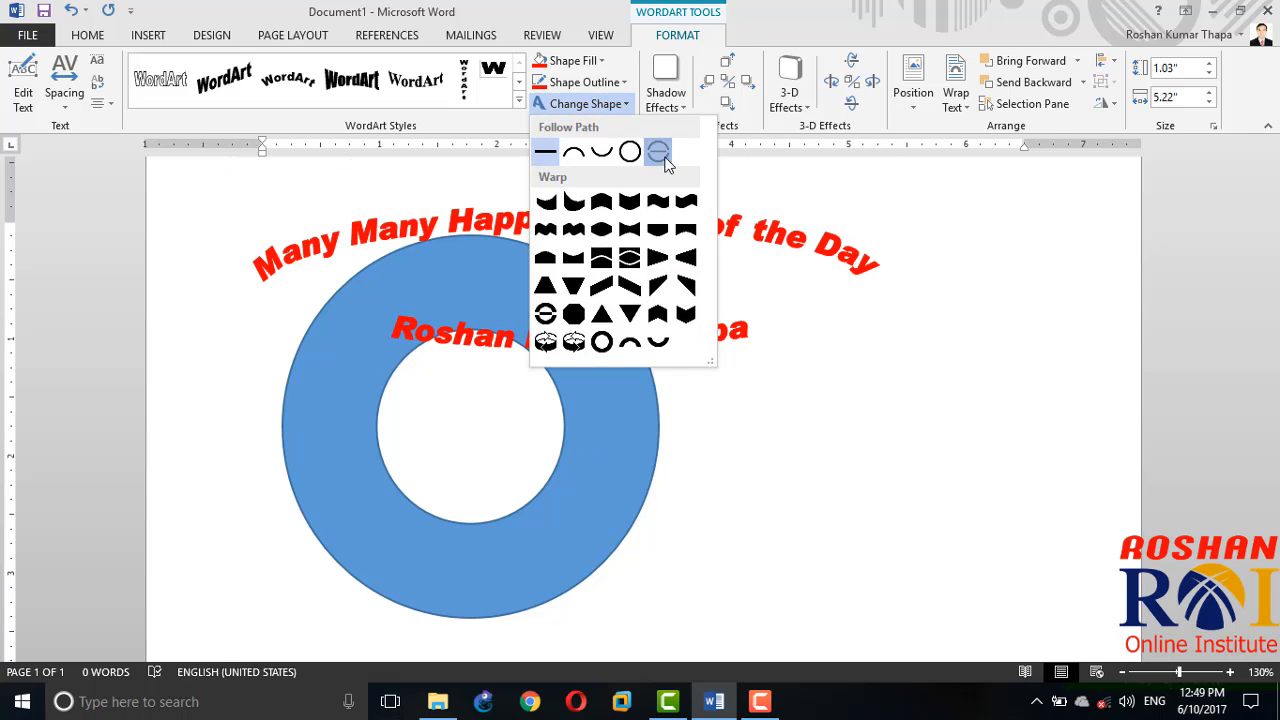
{"action": "left_click", "coordinate": [658, 152]}
{"action": "left_click_drag", "start_coordinate": [875, 342], "coordinate": [623, 588]}
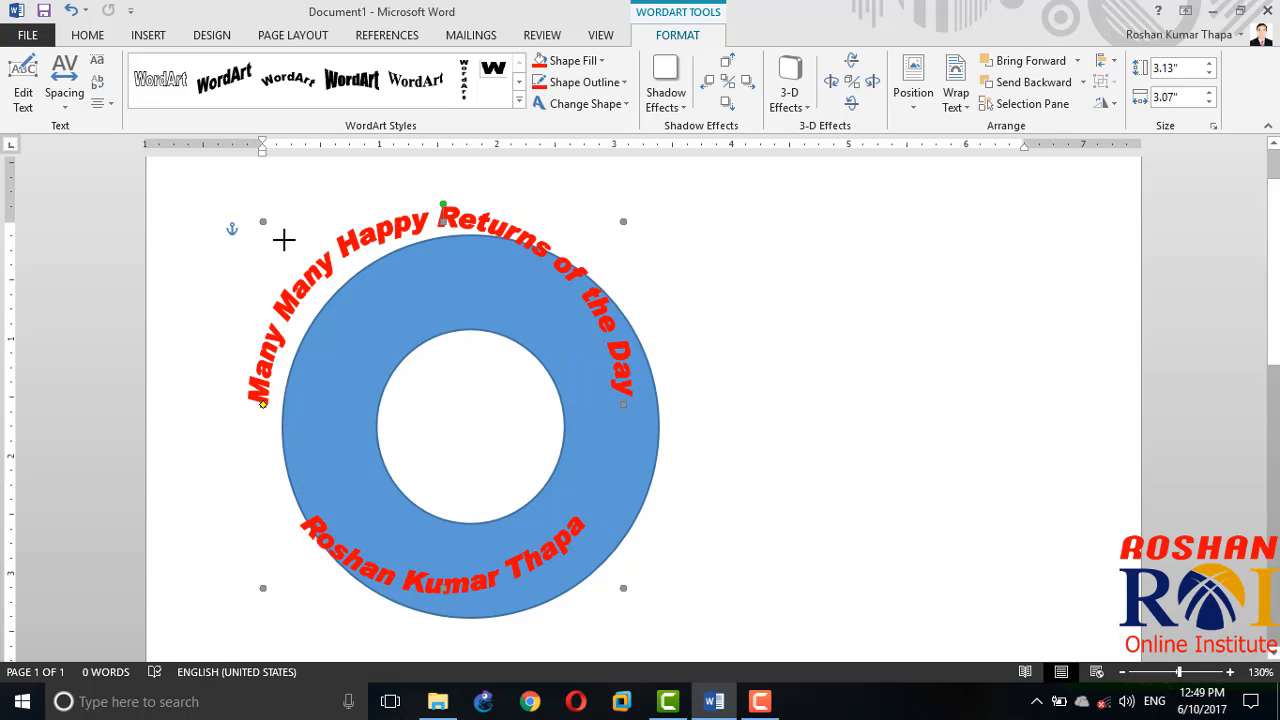
{"action": "left_click_drag", "start_coordinate": [284, 240], "coordinate": [309, 266]}
Step: Widen the donut's hole until the blue ring is a narrow band just around the curved text
{"action": "left_click", "coordinate": [420, 392]}
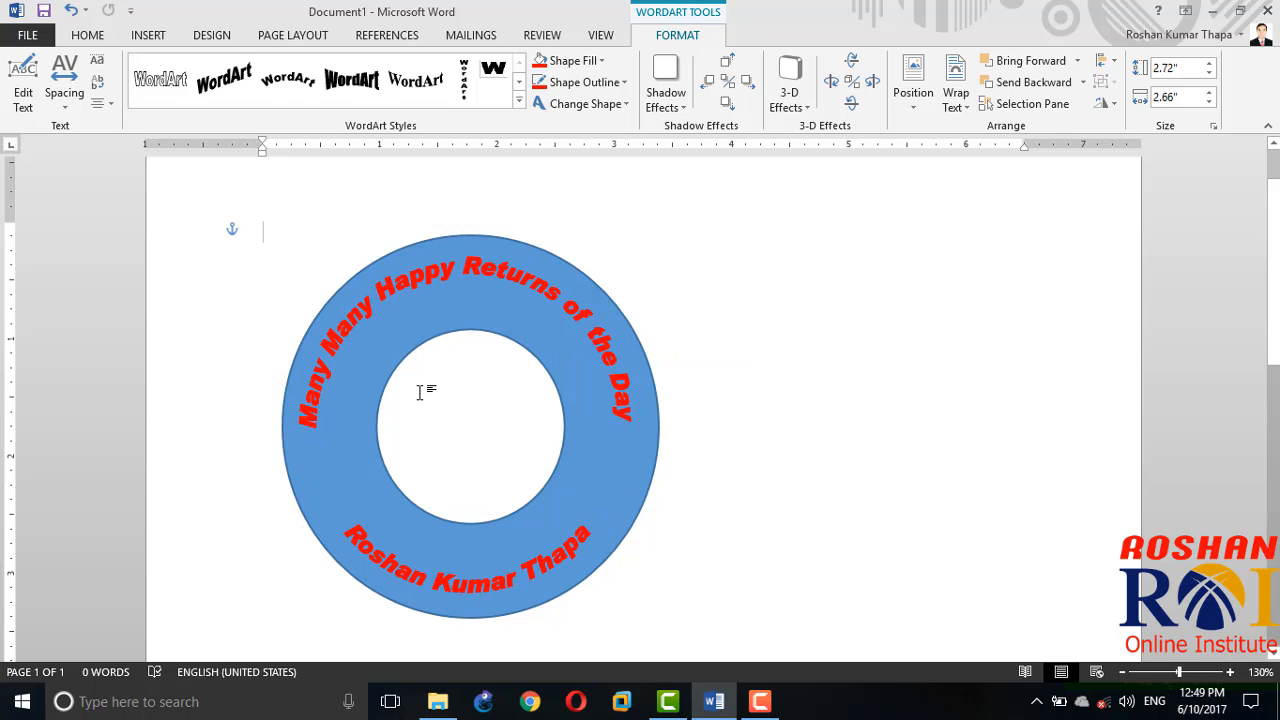
{"action": "left_click", "coordinate": [379, 400]}
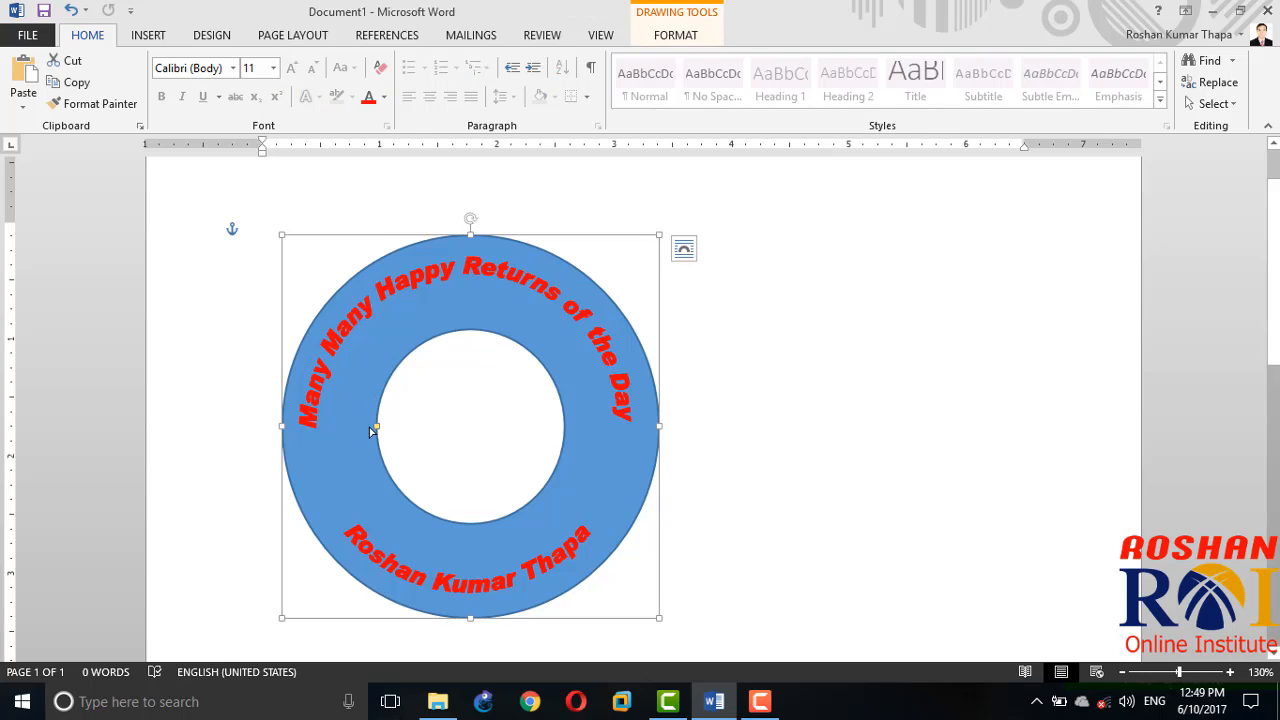
{"action": "left_click_drag", "start_coordinate": [370, 430], "coordinate": [336, 409]}
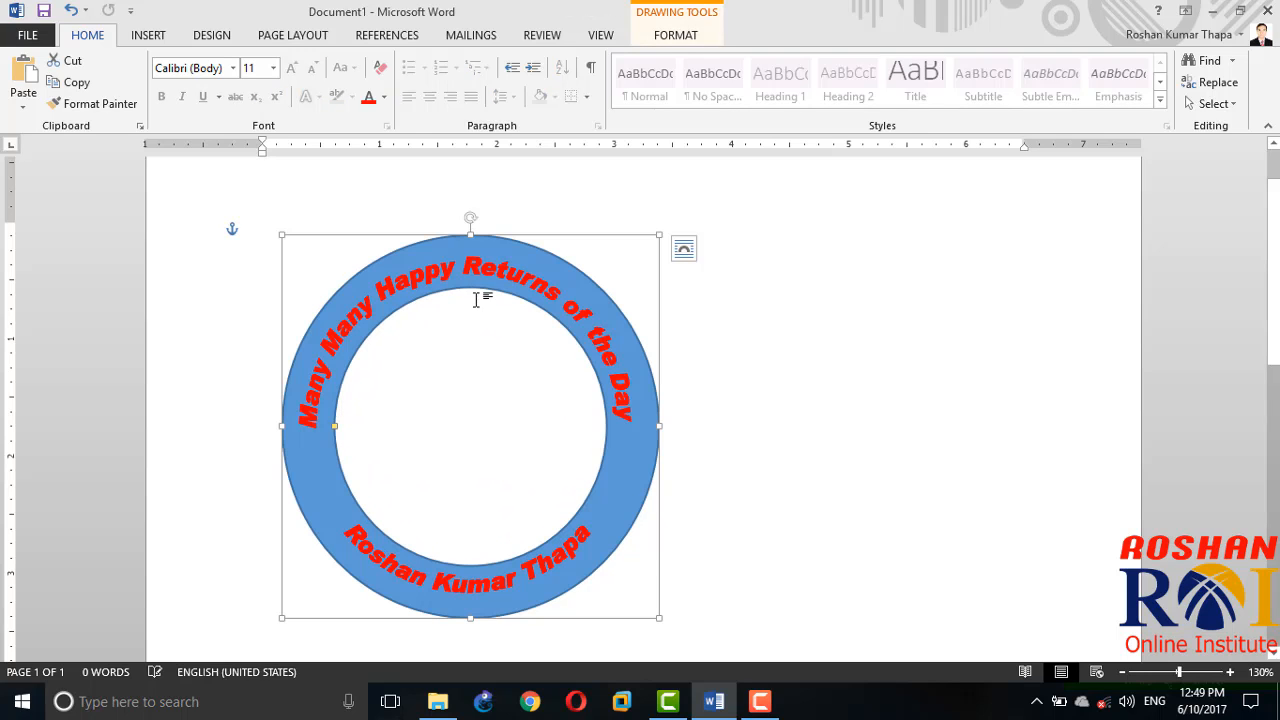
Step: Enlarge the circular WordArt slightly and adjust its arc so both text lines spread further around the ring
{"action": "left_click", "coordinate": [430, 272]}
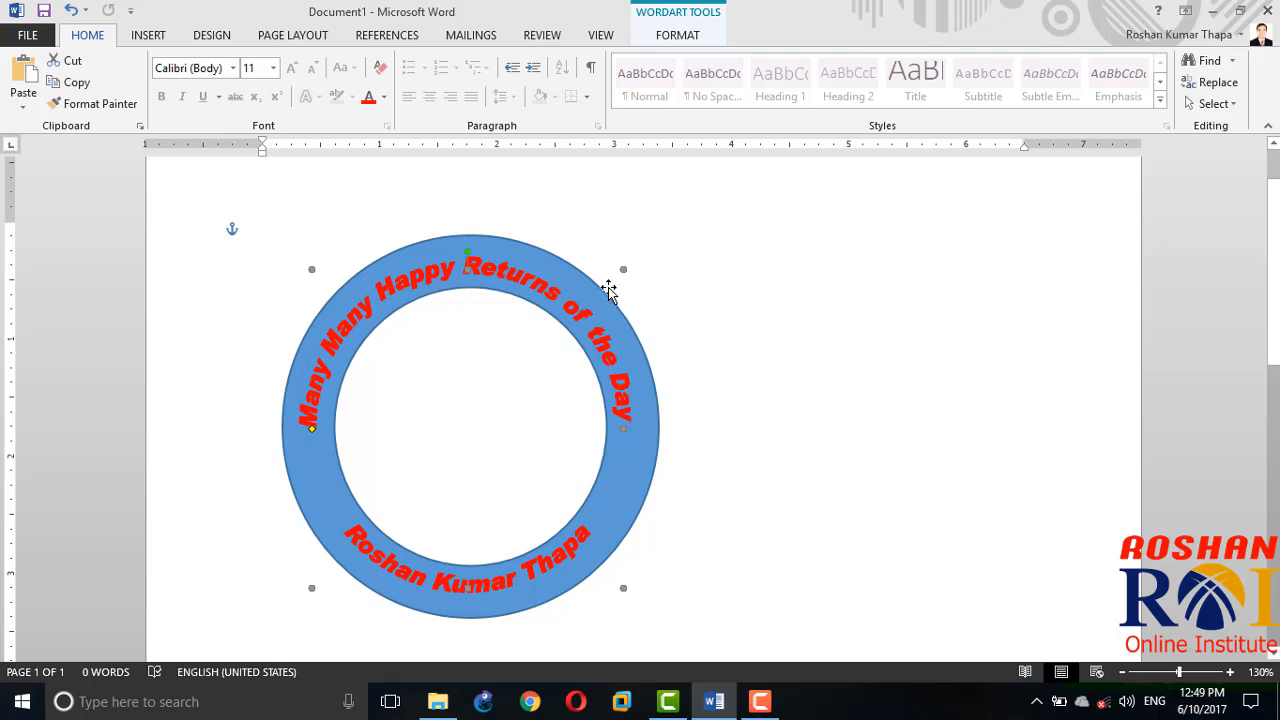
{"action": "left_click_drag", "start_coordinate": [623, 267], "coordinate": [636, 255]}
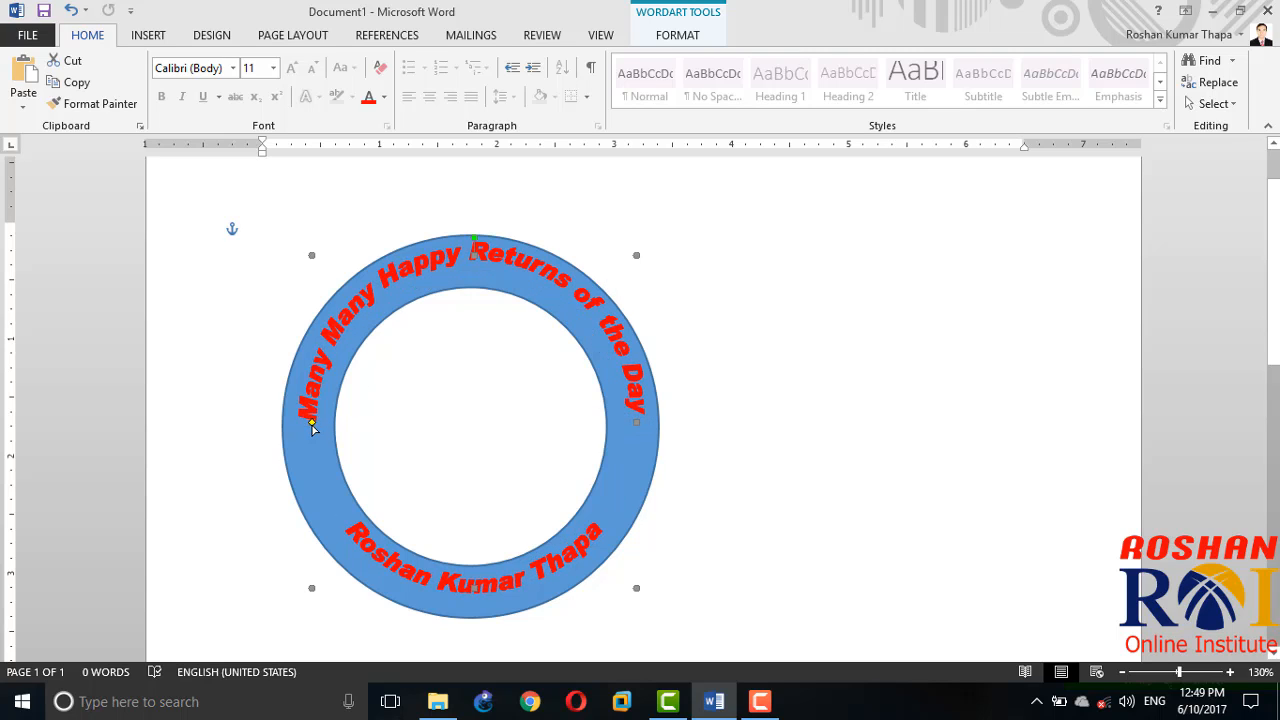
{"action": "left_click_drag", "start_coordinate": [313, 458], "coordinate": [316, 466]}
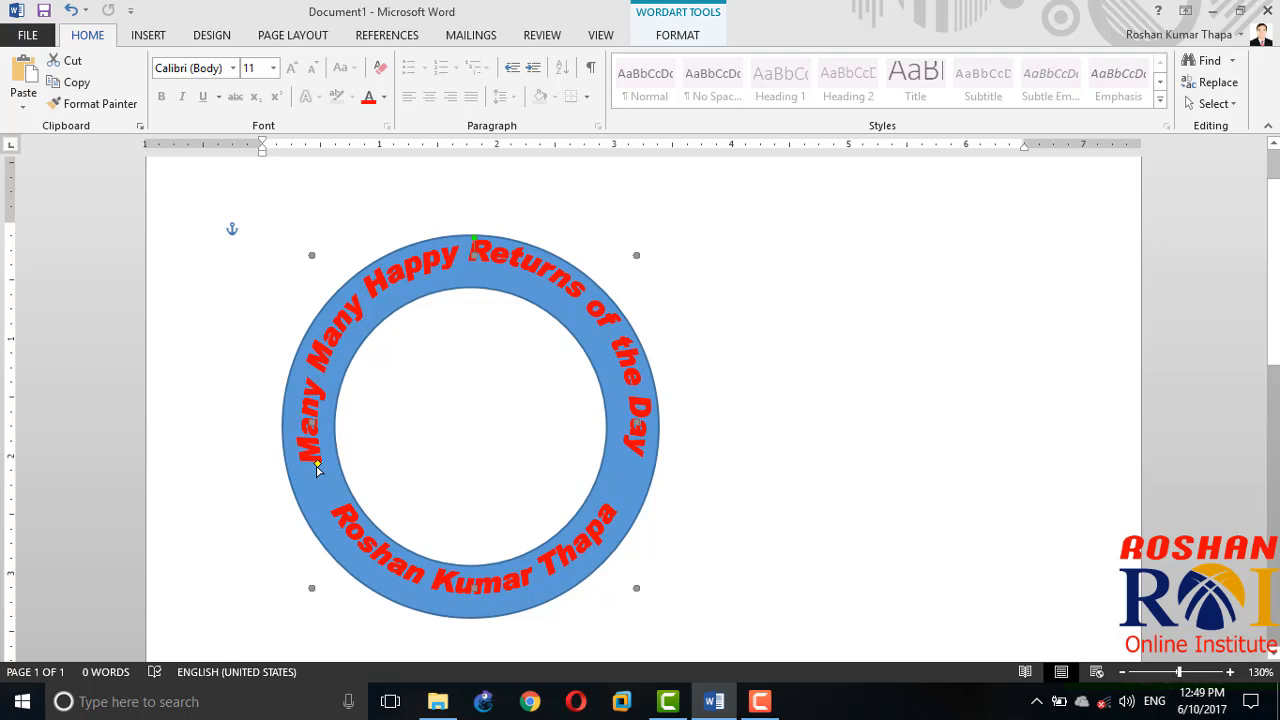
Step: Nudge the circular WordArt down and slightly left to align its text within the blue ring
{"action": "key", "text": "Down"}
{"action": "key", "text": "Down"}
{"action": "key", "text": "Left"}
{"action": "key", "text": "Down"}
{"action": "key", "text": "Down"}
{"action": "key", "text": "Down"}
{"action": "key", "text": "Down"}
{"action": "key", "text": "Down"}
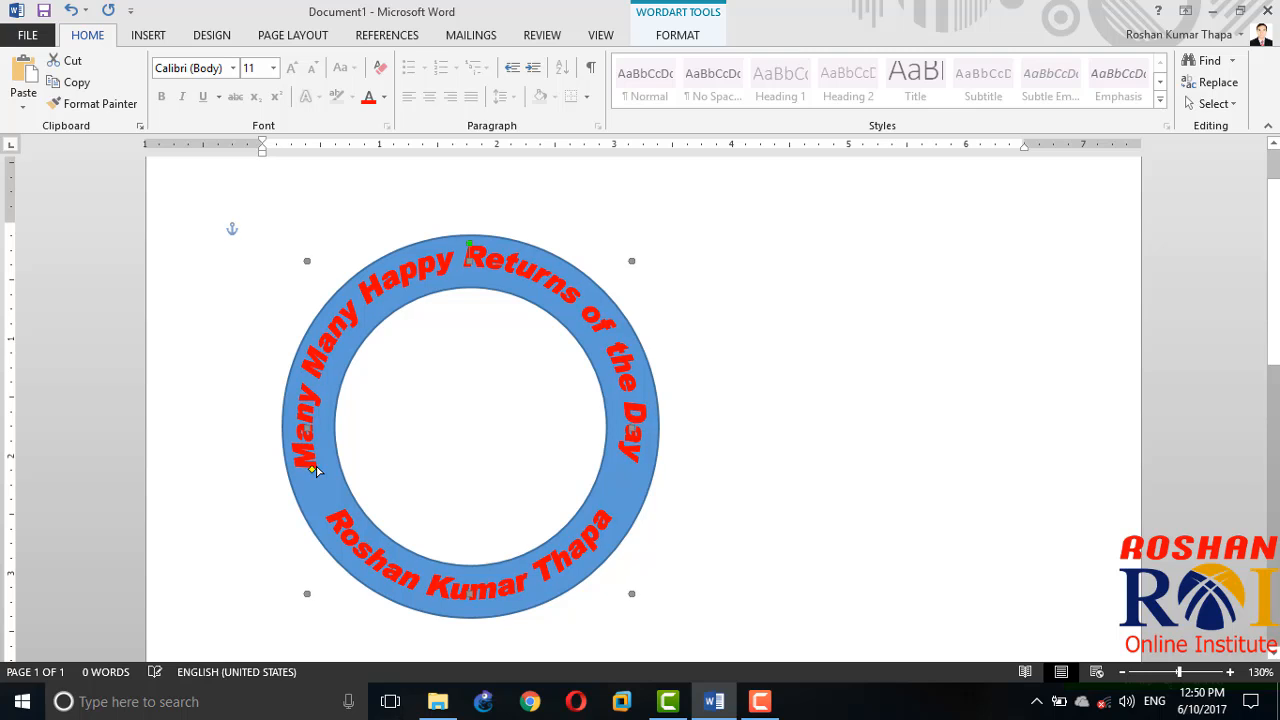
{"action": "key", "text": "Left"}
Step: Fine-tune the circular WordArt's position with small upward and rightward nudges so its text sits centred in the blue ring
{"action": "key", "text": "Down"}
{"action": "key", "text": "Down"}
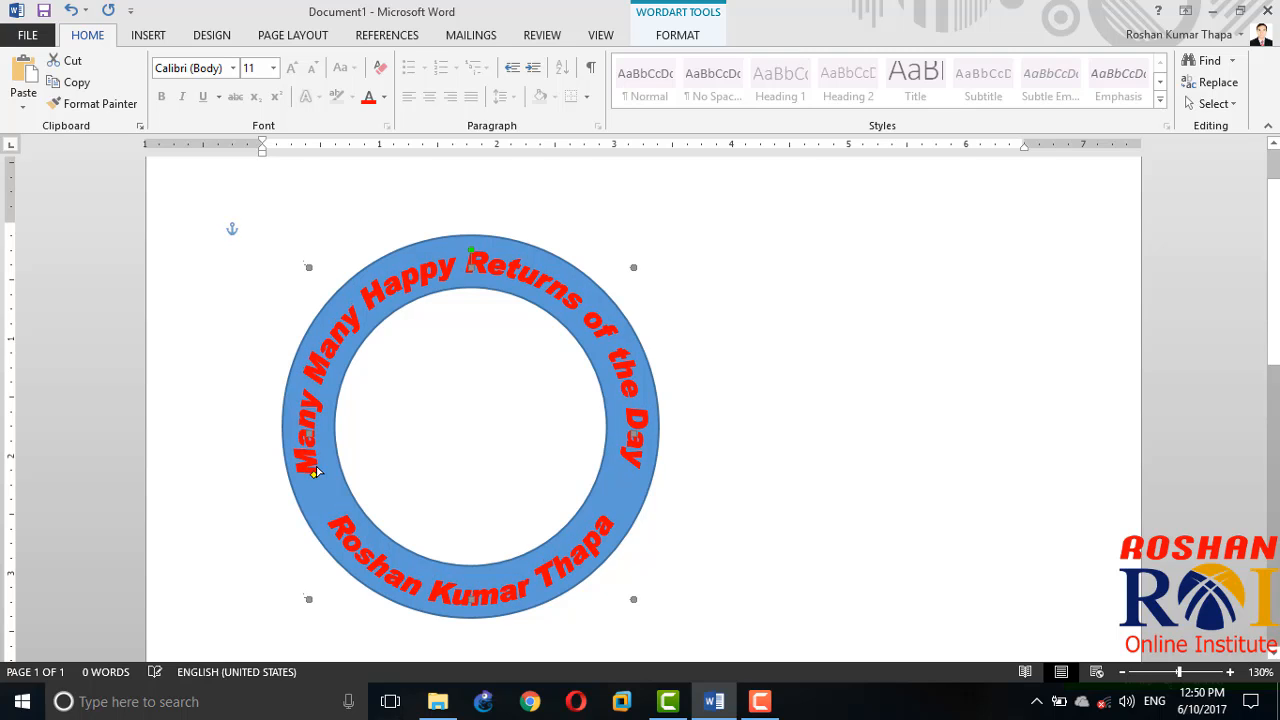
{"action": "key", "text": "Up"}
{"action": "key", "text": "Up"}
{"action": "key", "text": "Up"}
{"action": "key", "text": "Down"}
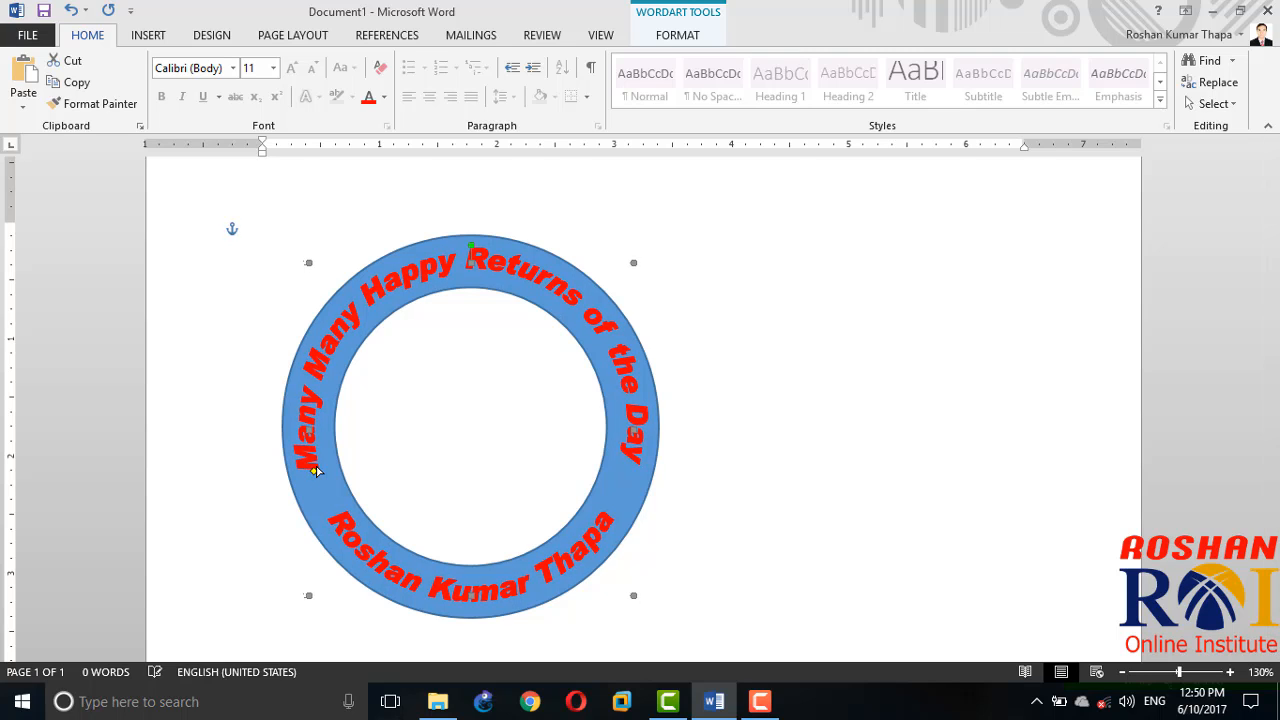
{"action": "key", "text": "Right"}
{"action": "key", "text": "Right"}
{"action": "key", "text": "Down"}
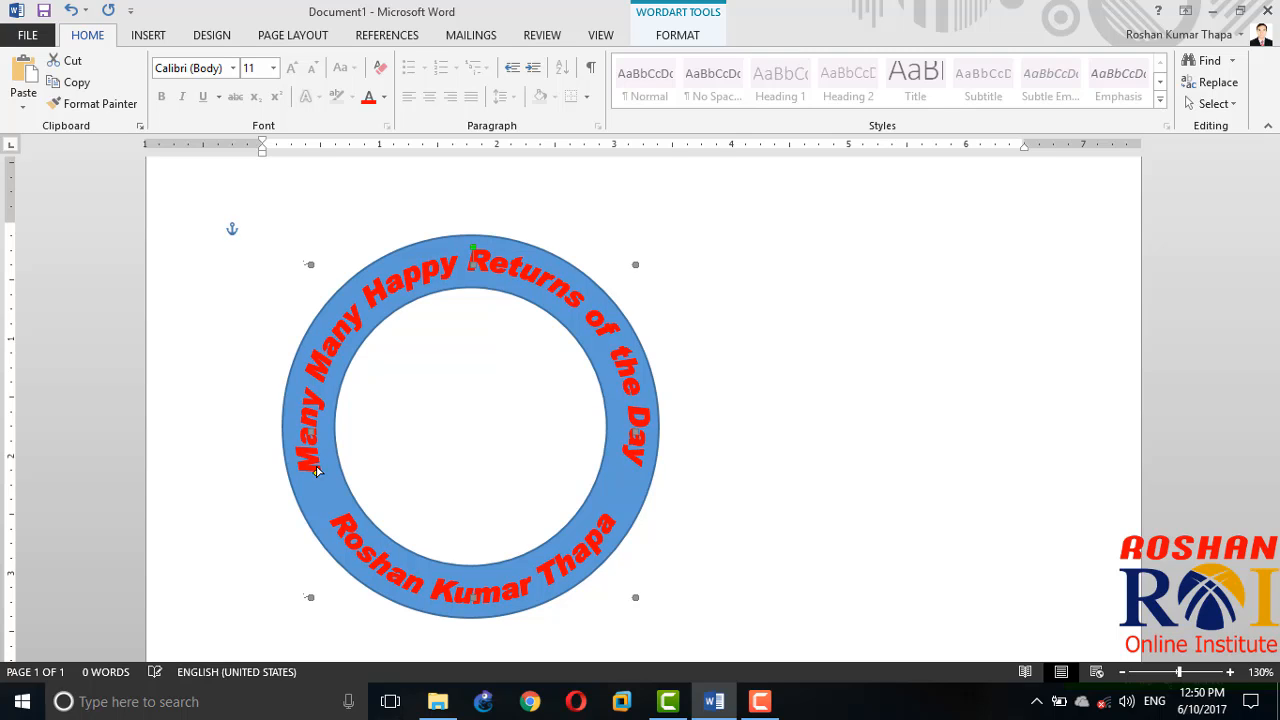
Step: Fill the donut ring with the standard dark blue colour
{"action": "left_click", "coordinate": [568, 272]}
{"action": "left_click", "coordinate": [677, 35]}
{"action": "left_click", "coordinate": [462, 60]}
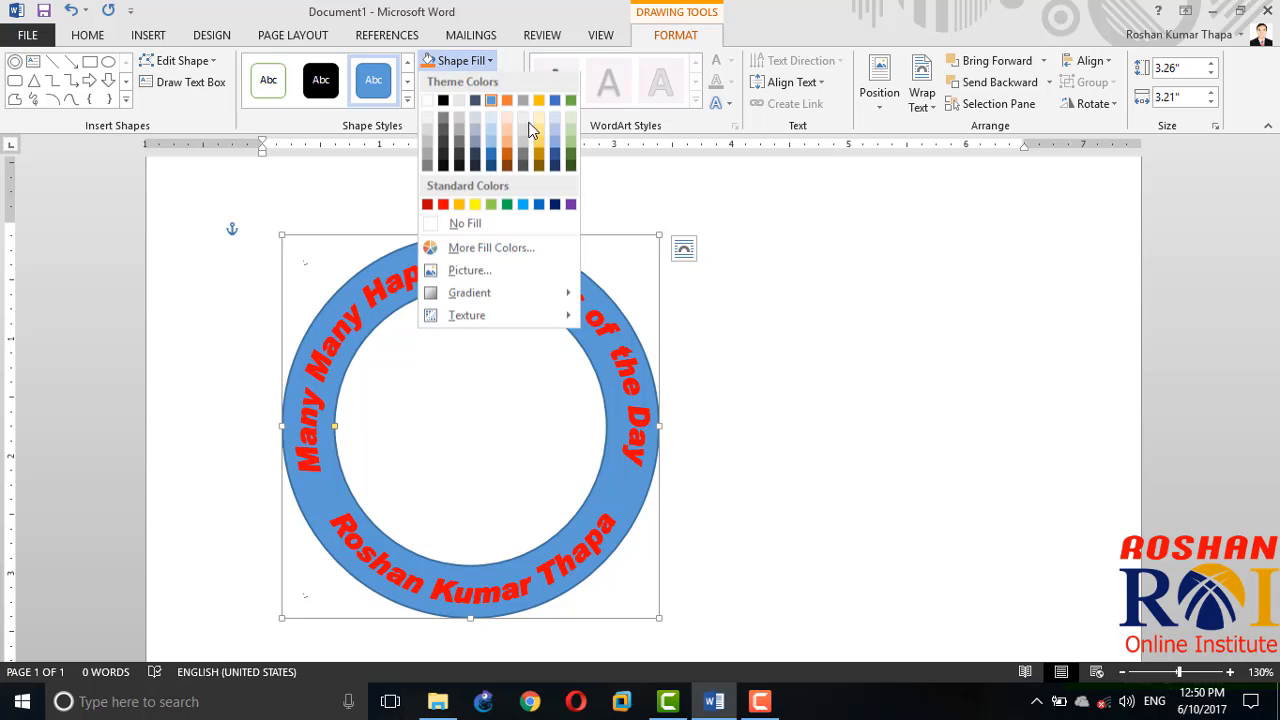
{"action": "left_click", "coordinate": [555, 208]}
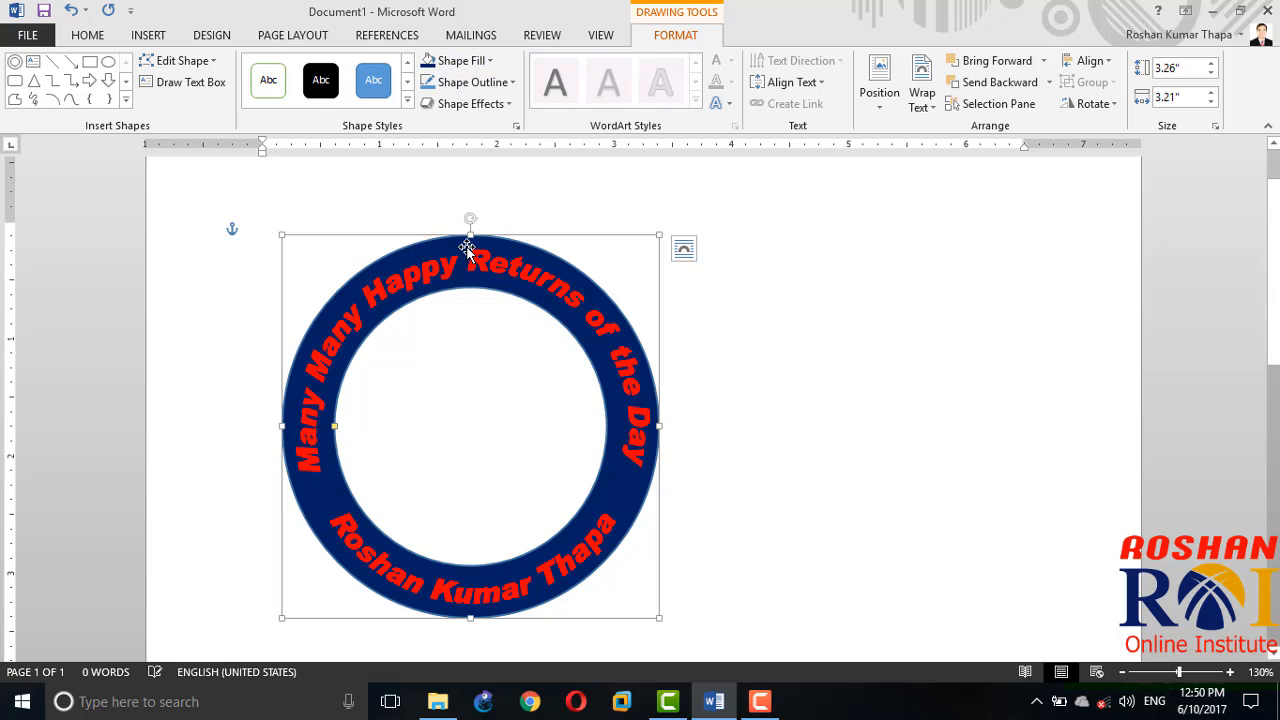
Step: Change the circular WordArt's fill to white and remove its red outline
{"action": "left_click", "coordinate": [443, 262]}
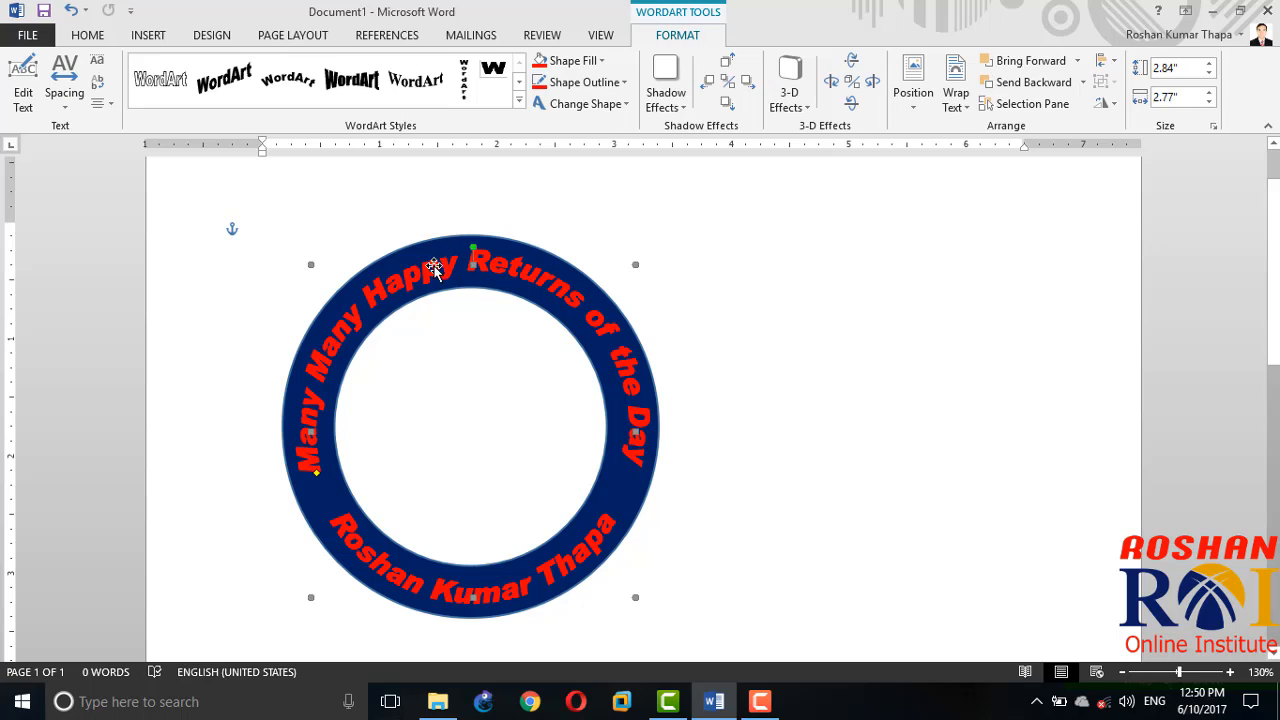
{"action": "left_click", "coordinate": [582, 68]}
{"action": "left_click", "coordinate": [545, 101]}
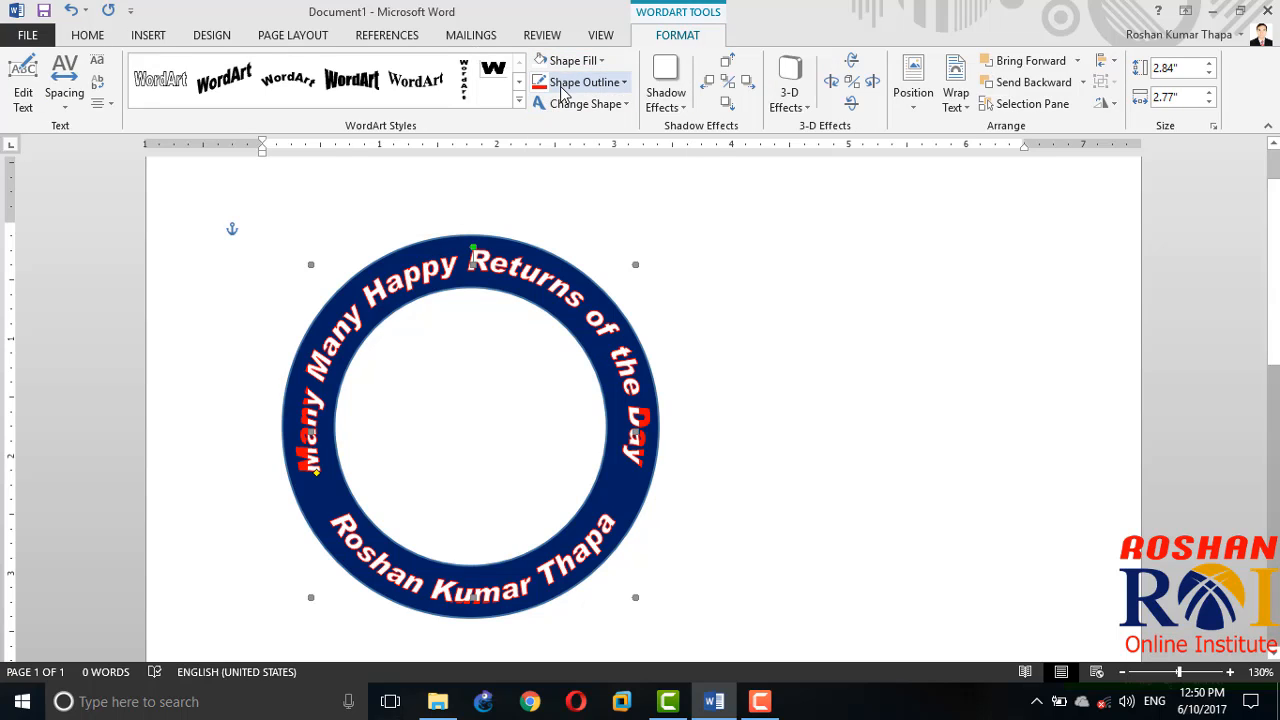
{"action": "left_click", "coordinate": [583, 82]}
{"action": "left_click", "coordinate": [586, 249]}
{"action": "left_click", "coordinate": [676, 252]}
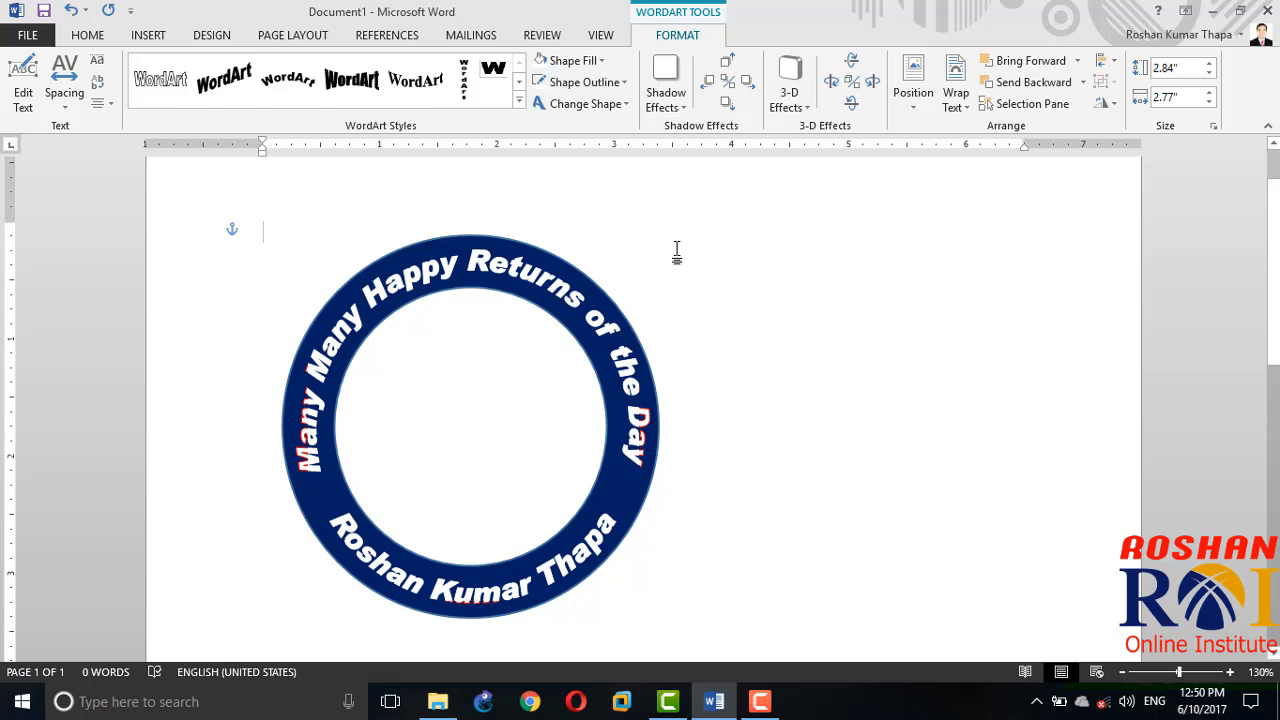
Step: Draw a 5-point star about 0.23" high by 0.26" wide on the ring, in the gap between the first "Many" and the name
{"action": "left_click", "coordinate": [150, 36]}
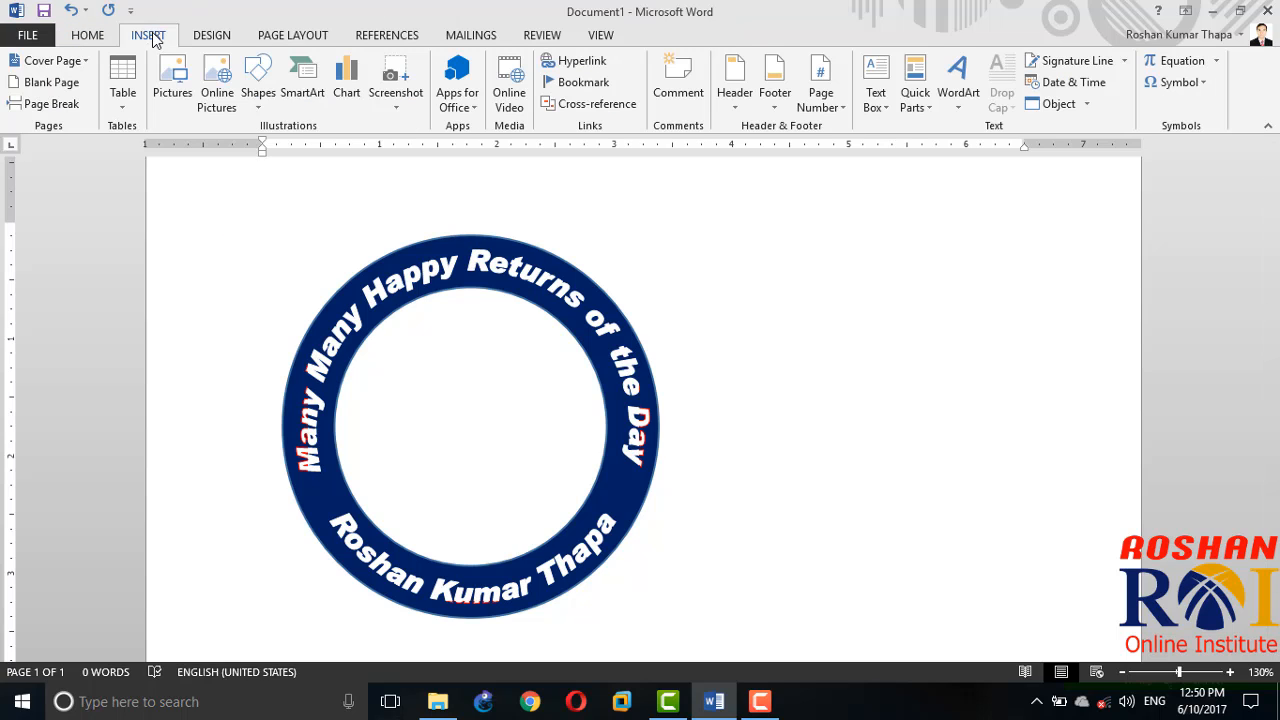
{"action": "left_click", "coordinate": [258, 85]}
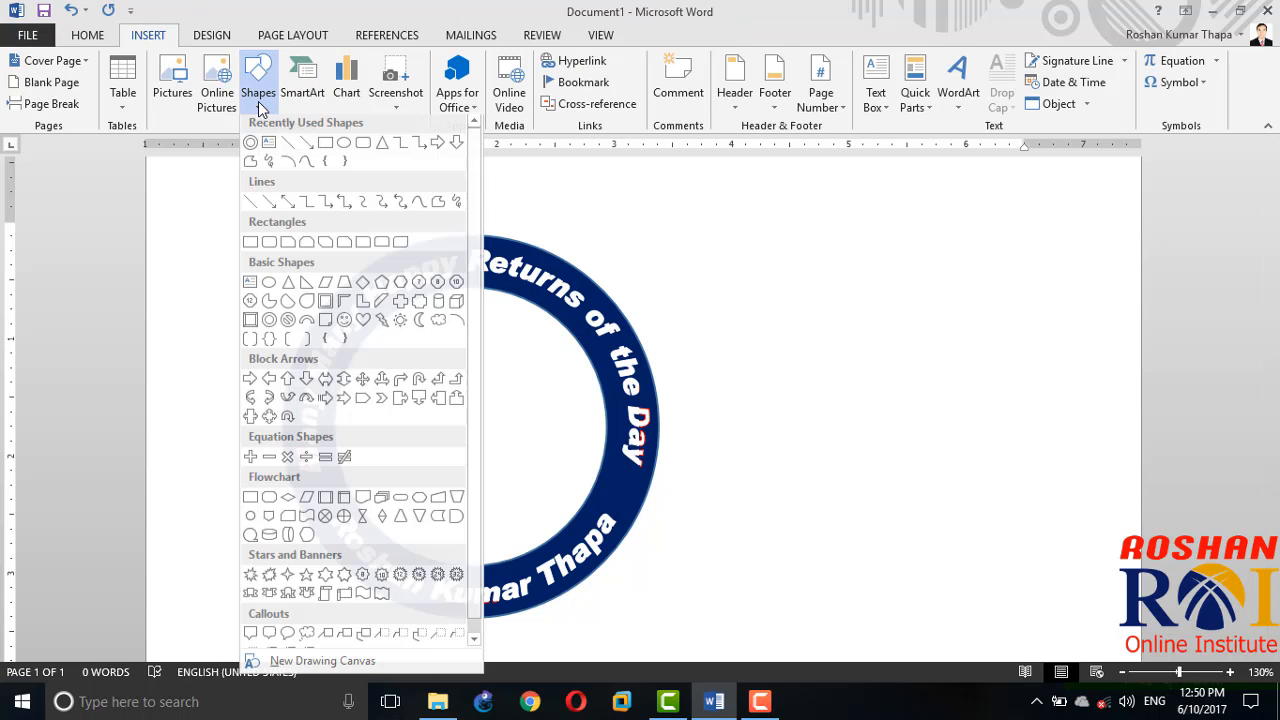
{"action": "left_click", "coordinate": [307, 579]}
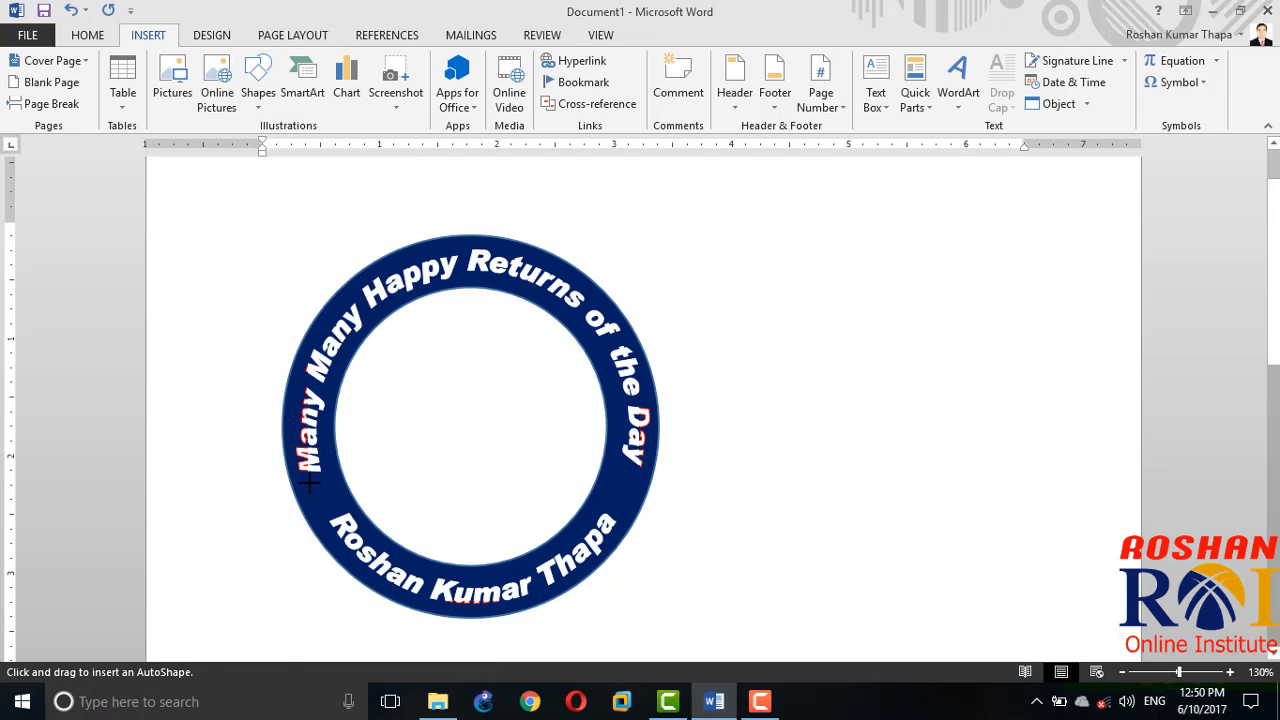
{"action": "left_click_drag", "start_coordinate": [310, 483], "coordinate": [340, 511]}
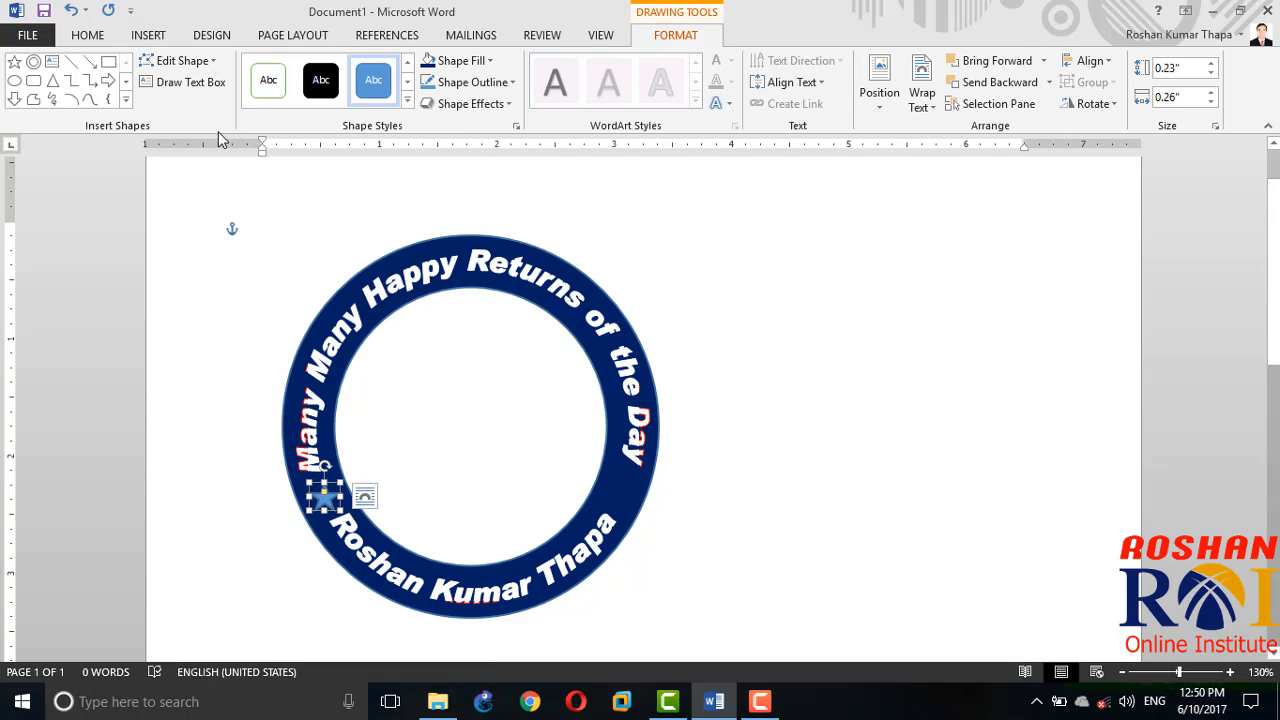
Step: Give the star a white fill and a white outline
{"action": "left_click", "coordinate": [455, 60]}
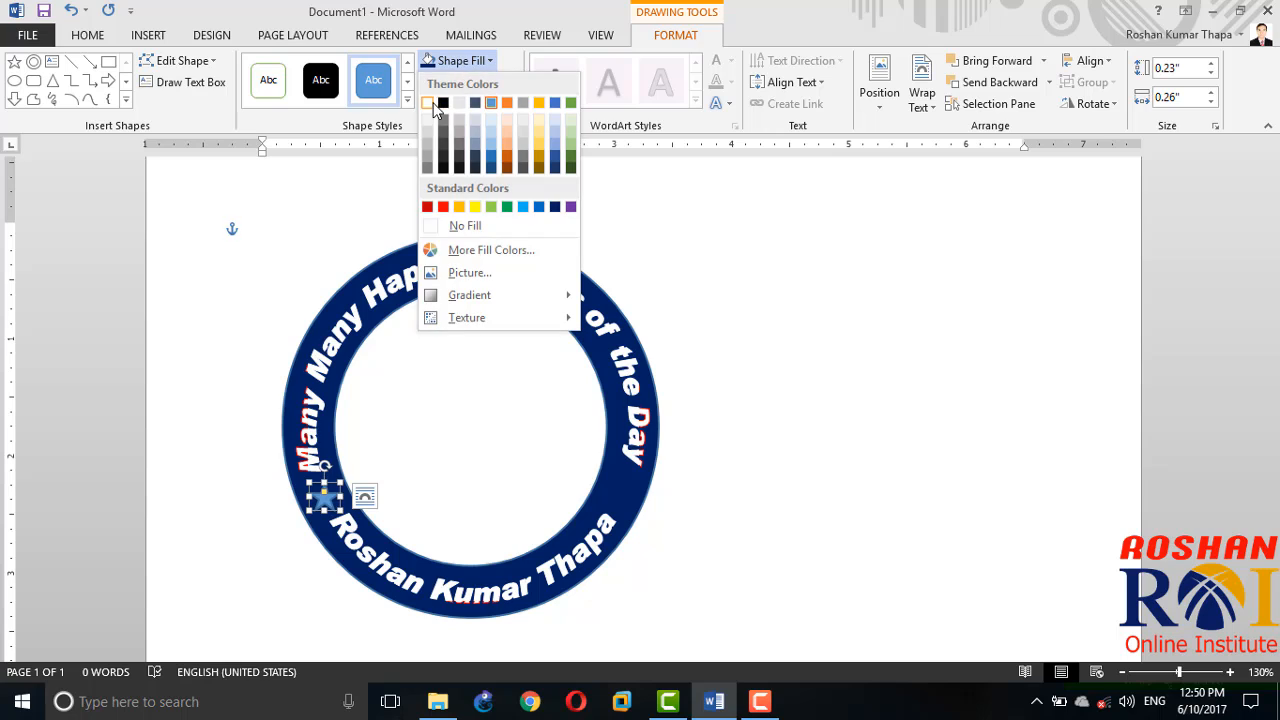
{"action": "left_click", "coordinate": [430, 104]}
{"action": "left_click", "coordinate": [445, 82]}
{"action": "left_click", "coordinate": [433, 127]}
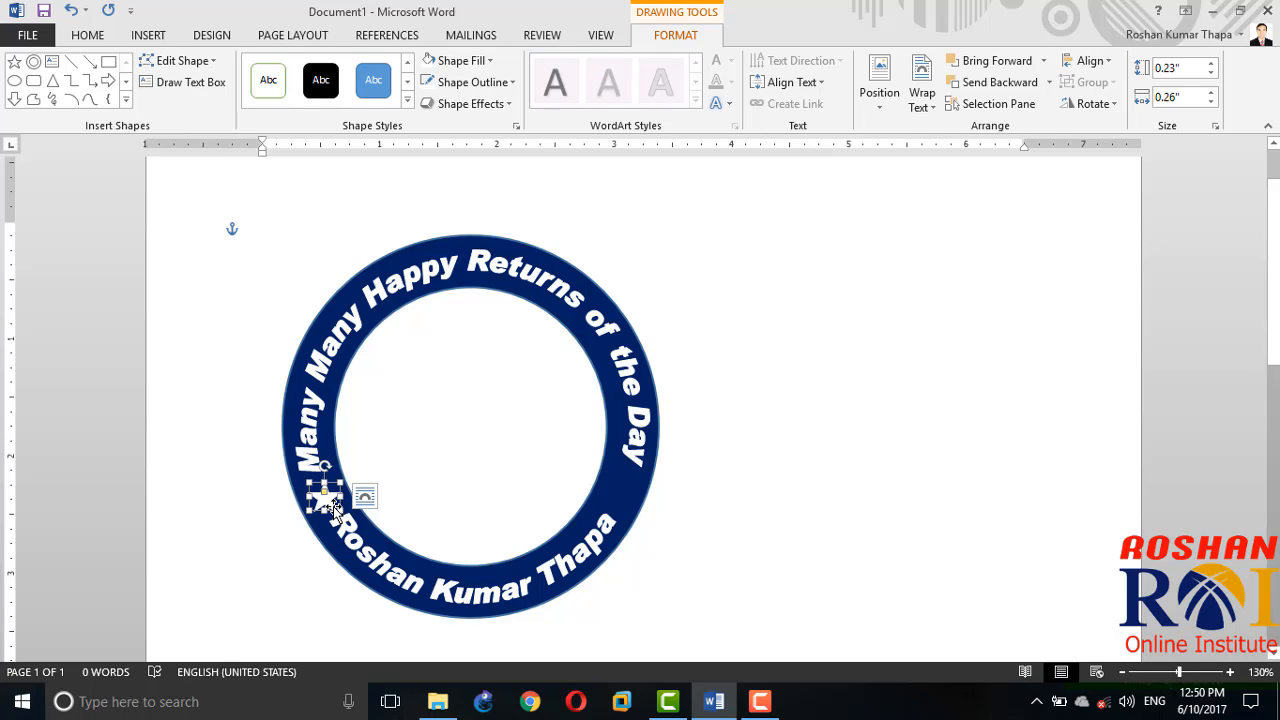
Step: Duplicate the white star and place the copy in the ring's opposite gap, just below "Day"
{"action": "left_click_drag", "start_coordinate": [335, 507], "coordinate": [350, 522]}
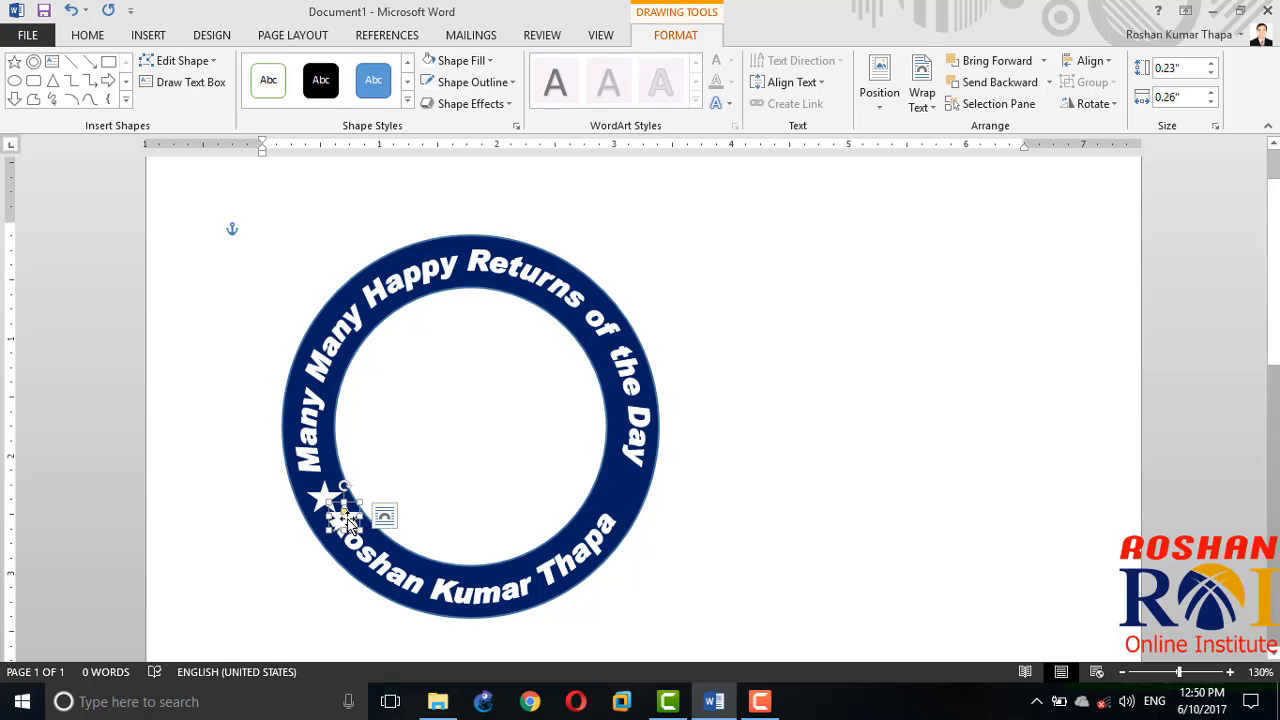
{"action": "left_click_drag", "start_coordinate": [520, 512], "coordinate": [622, 487]}
{"action": "left_click", "coordinate": [772, 527]}
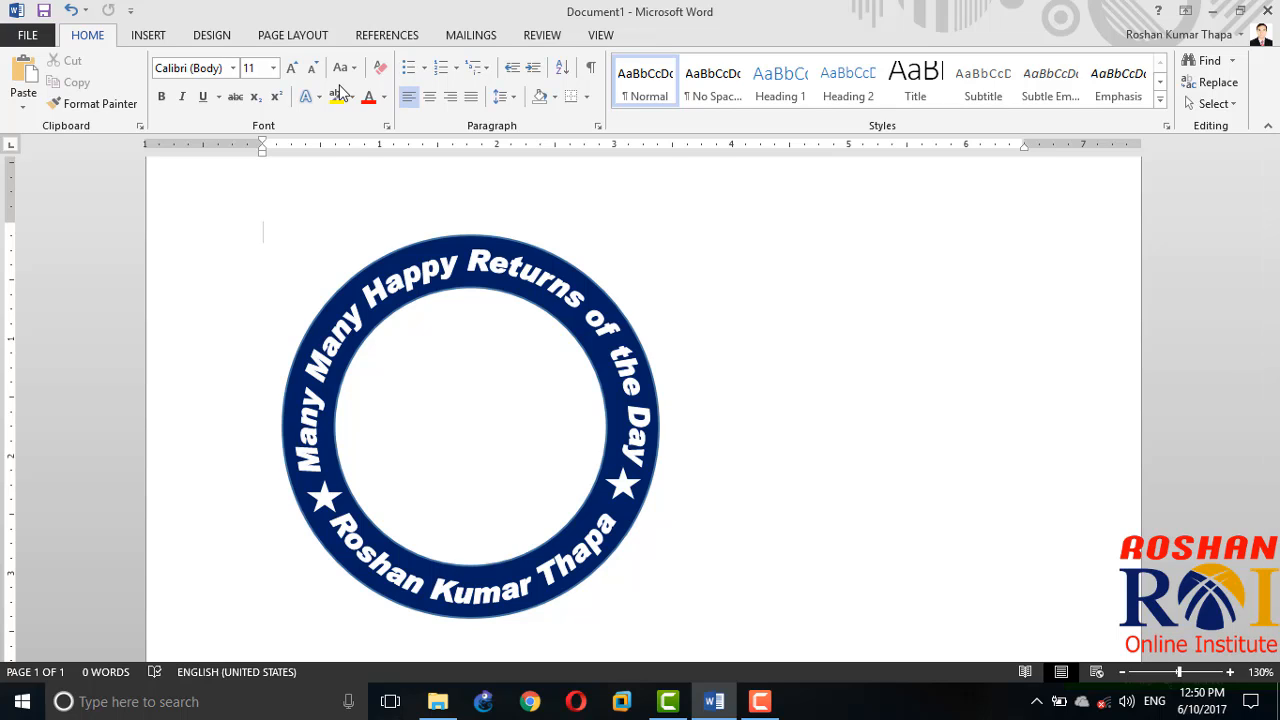
Step: Insert the picture scenary_1 from the Desktop folder into the document
{"action": "left_click", "coordinate": [150, 37]}
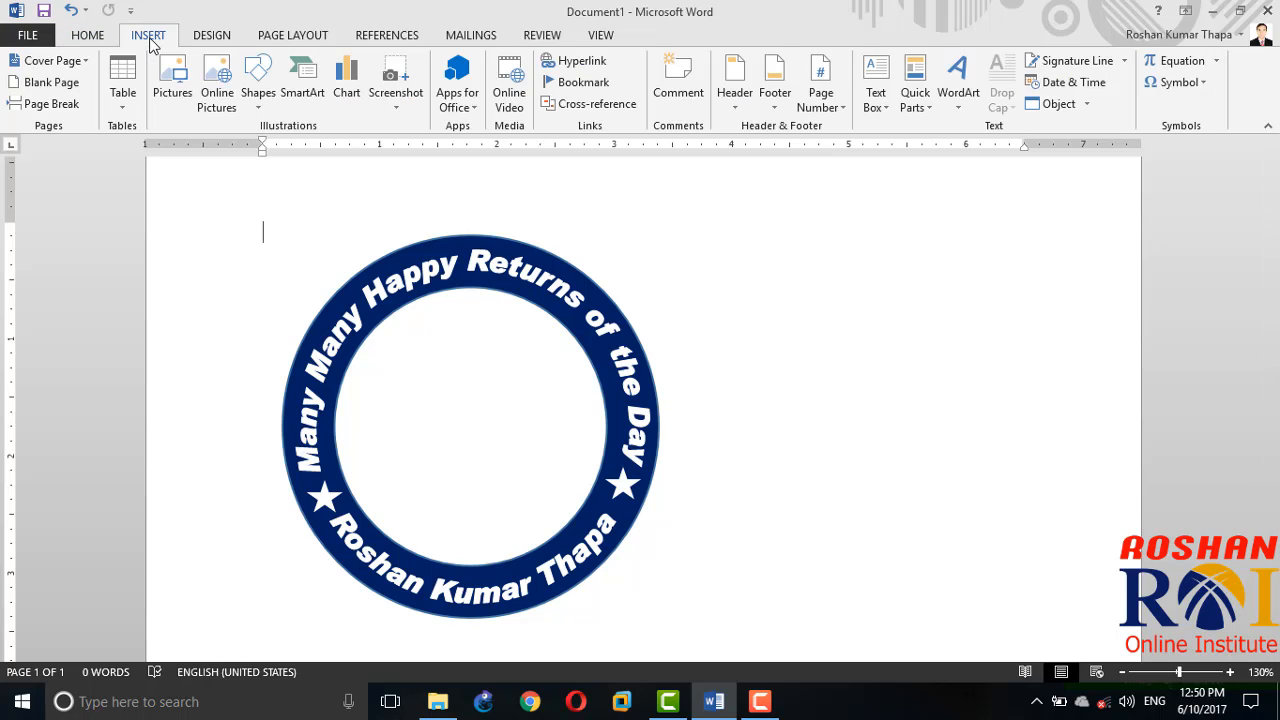
{"action": "left_click", "coordinate": [178, 97]}
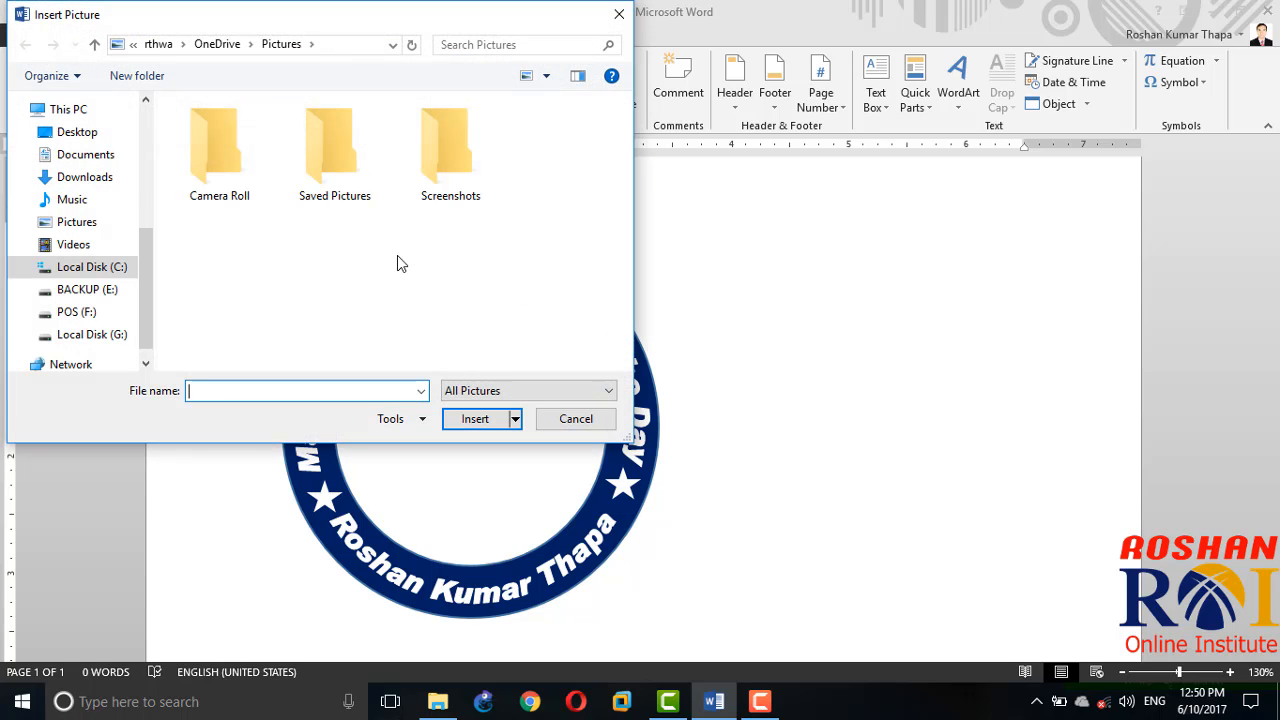
{"action": "left_click", "coordinate": [87, 289]}
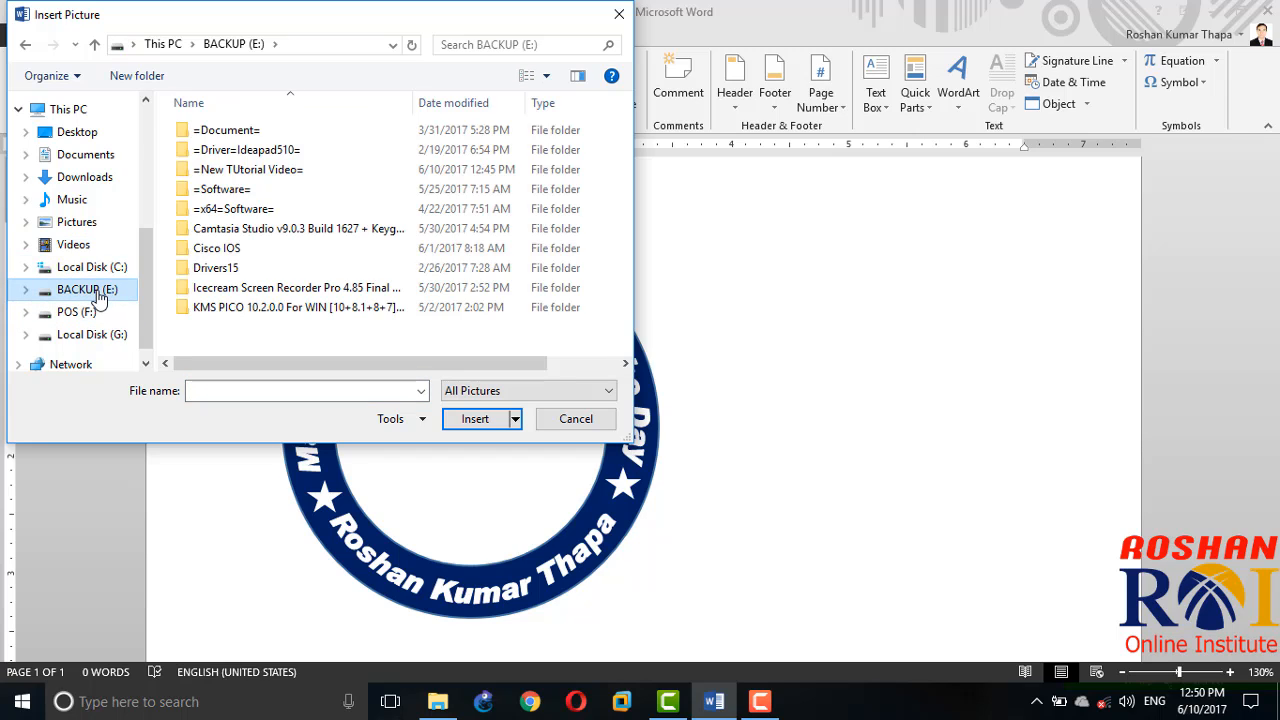
{"action": "left_click", "coordinate": [75, 132]}
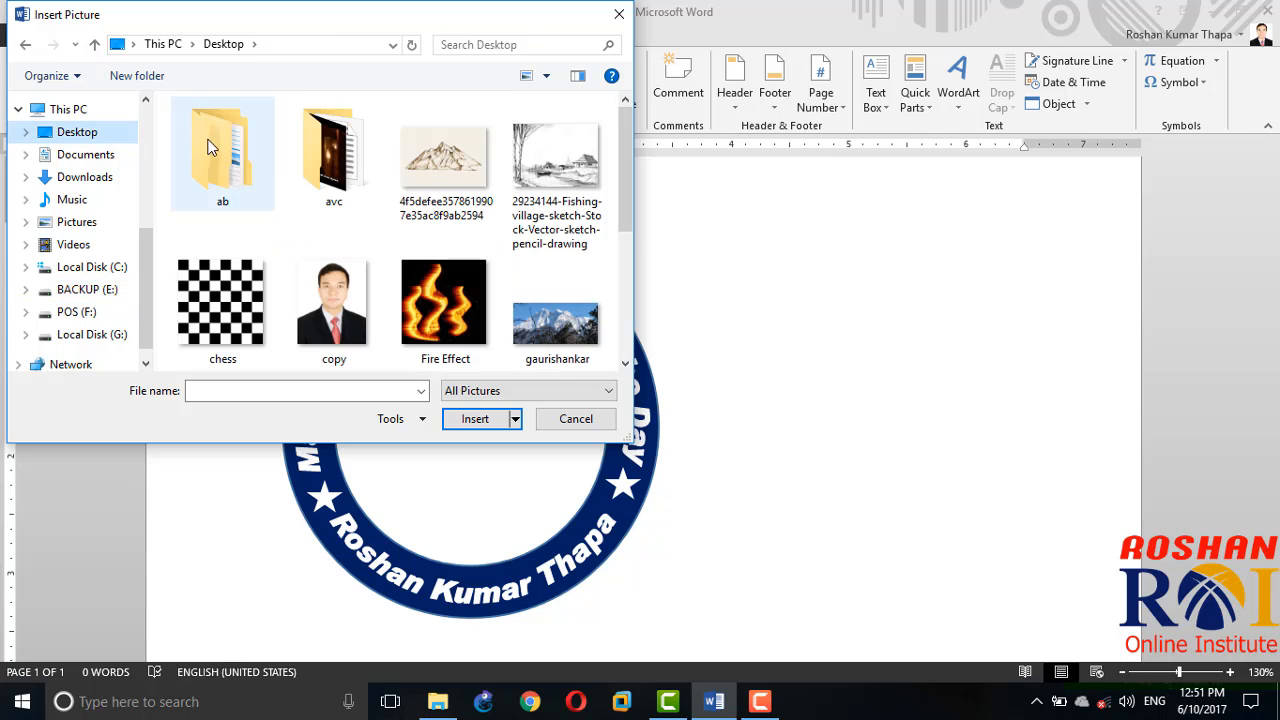
{"action": "left_click", "coordinate": [575, 270]}
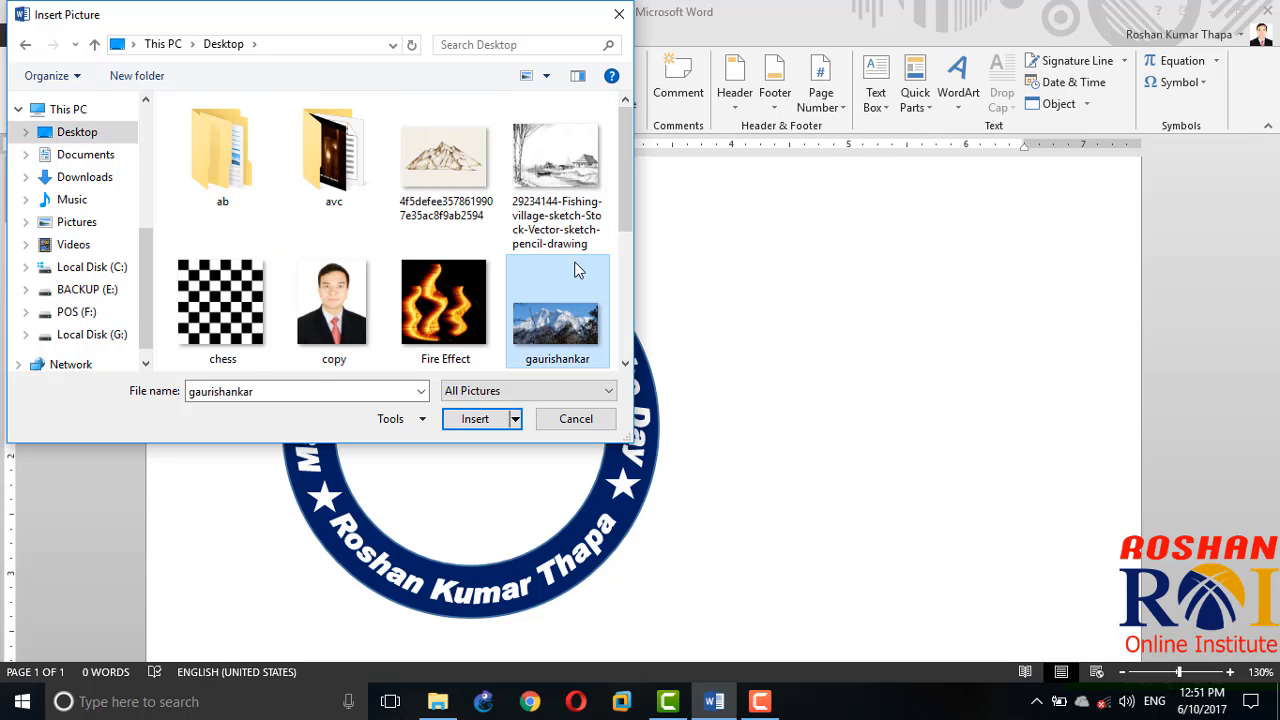
{"action": "scroll", "coordinate": [629, 250], "scroll_direction": "down", "scroll_amount": 2}
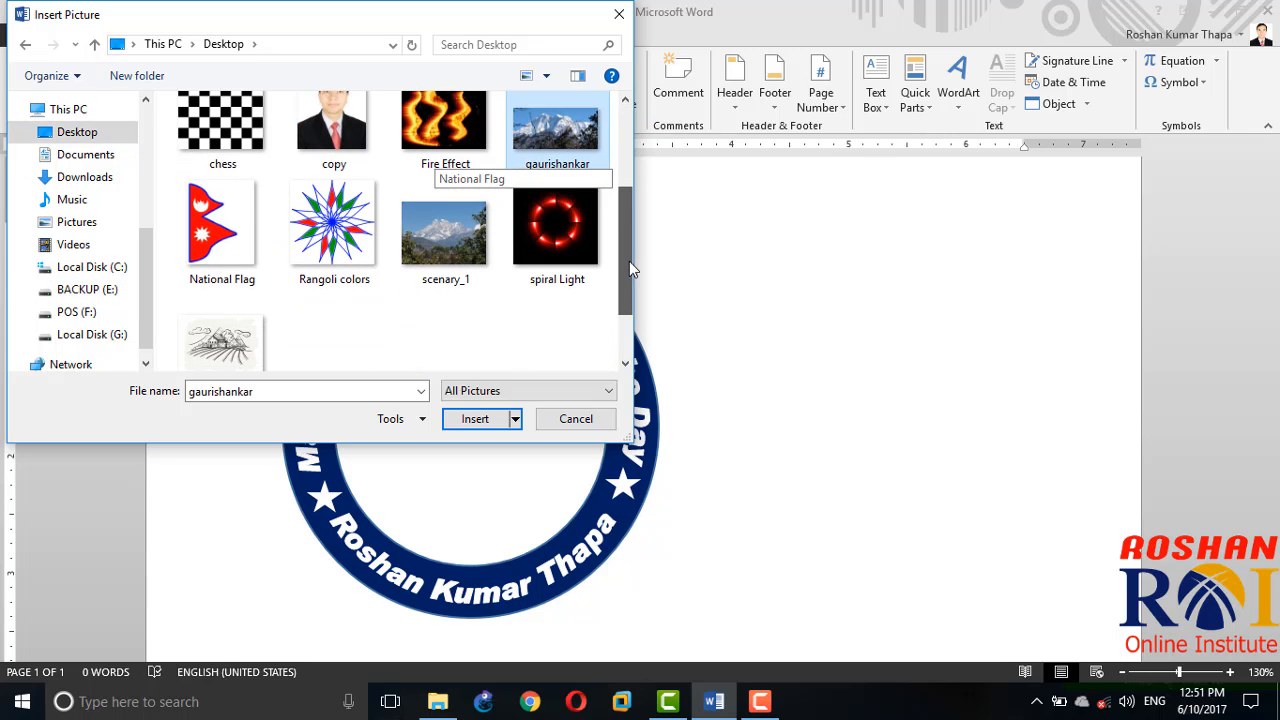
{"action": "scroll", "coordinate": [629, 261], "scroll_direction": "down", "scroll_amount": 1}
{"action": "left_click", "coordinate": [438, 200]}
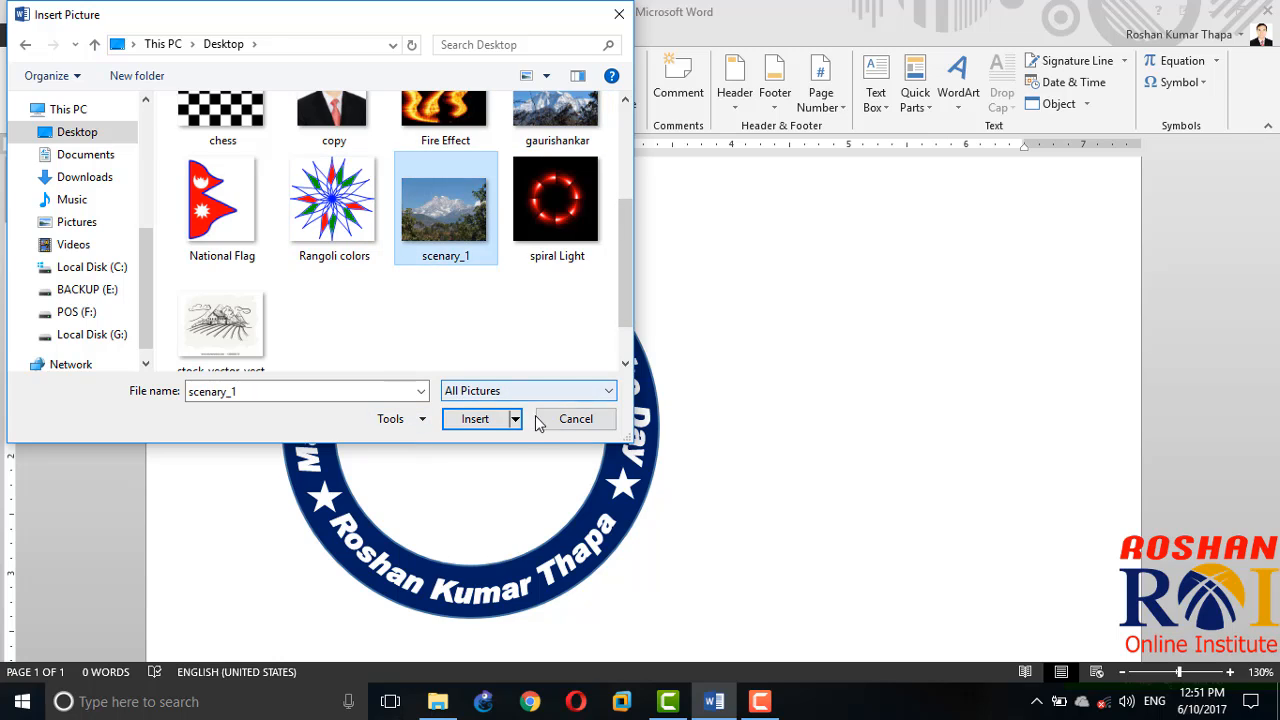
{"action": "left_click", "coordinate": [475, 419]}
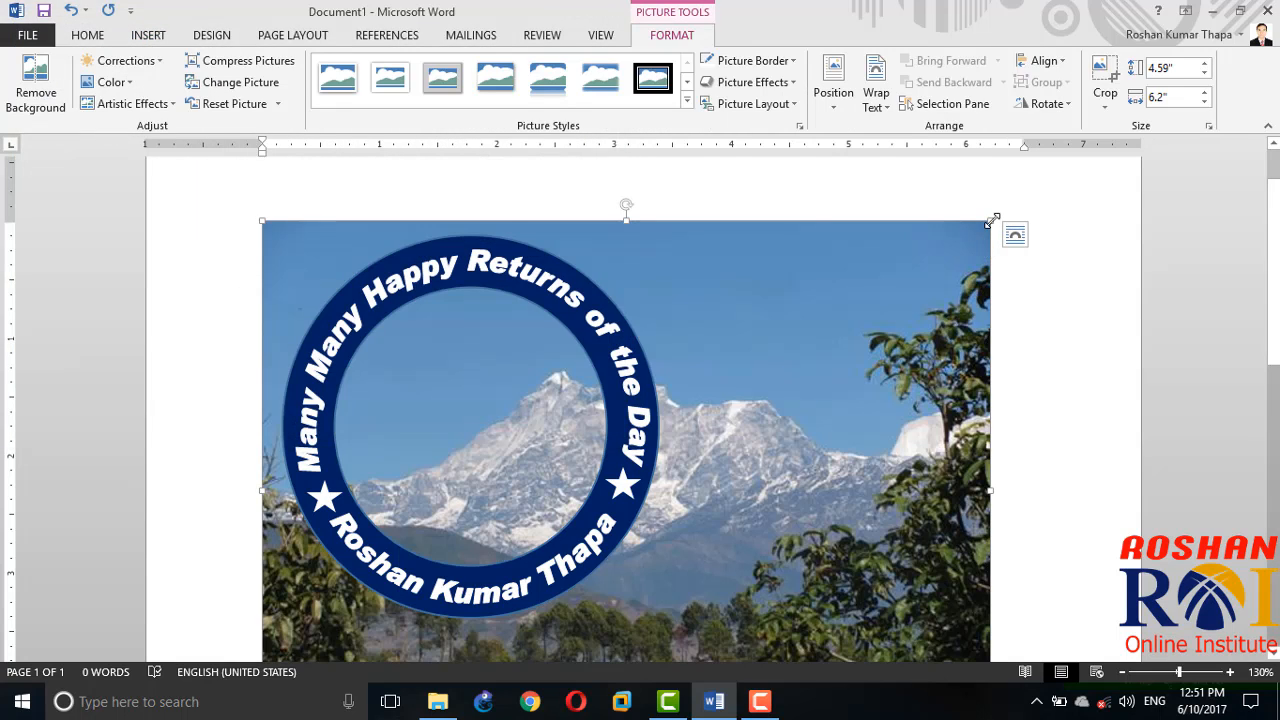
Step: Resize the mountain picture proportionally to about 3.02" high by 4.08" wide
{"action": "left_click_drag", "start_coordinate": [991, 221], "coordinate": [426, 526]}
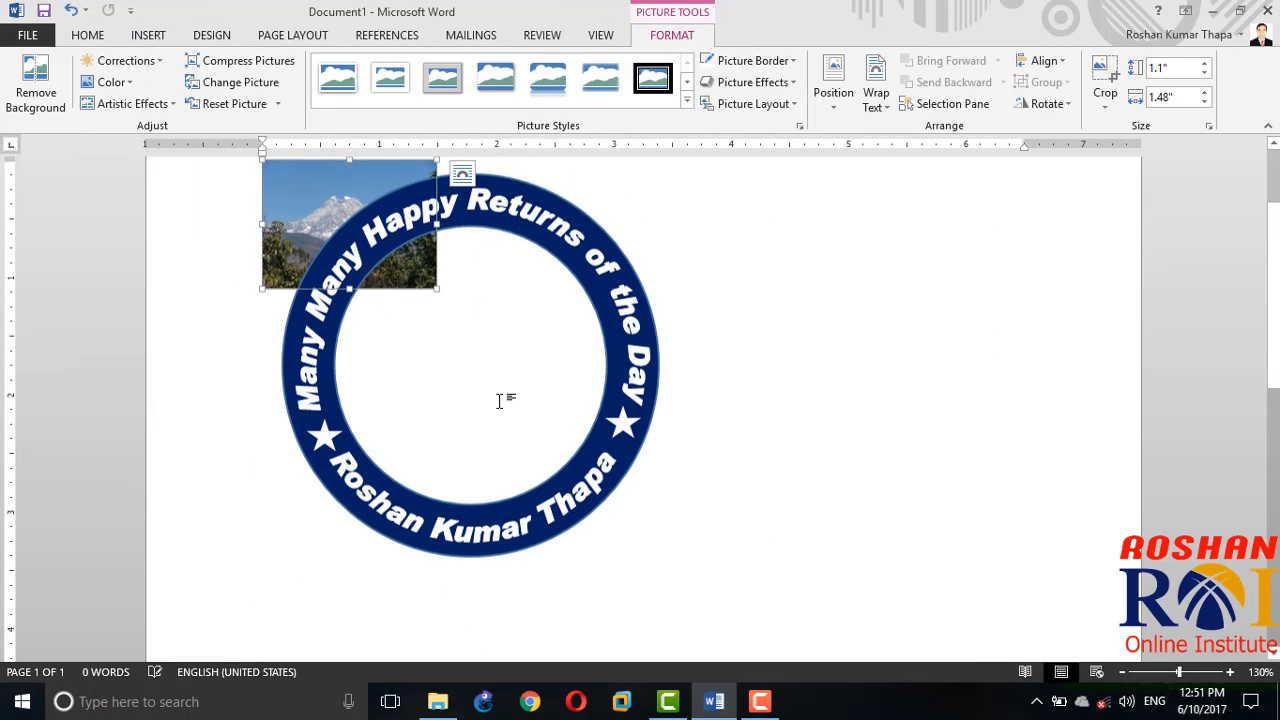
{"action": "left_click", "coordinate": [477, 320]}
{"action": "left_click", "coordinate": [430, 283]}
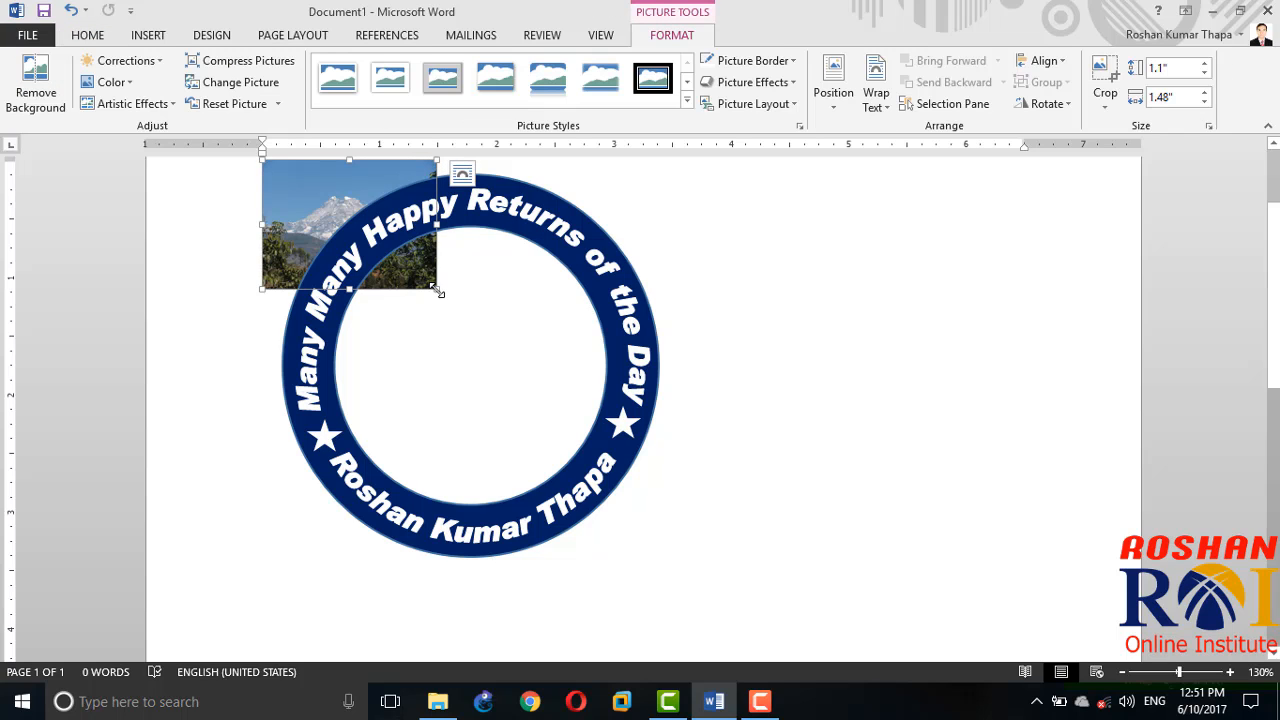
{"action": "left_click_drag", "start_coordinate": [437, 290], "coordinate": [709, 517]}
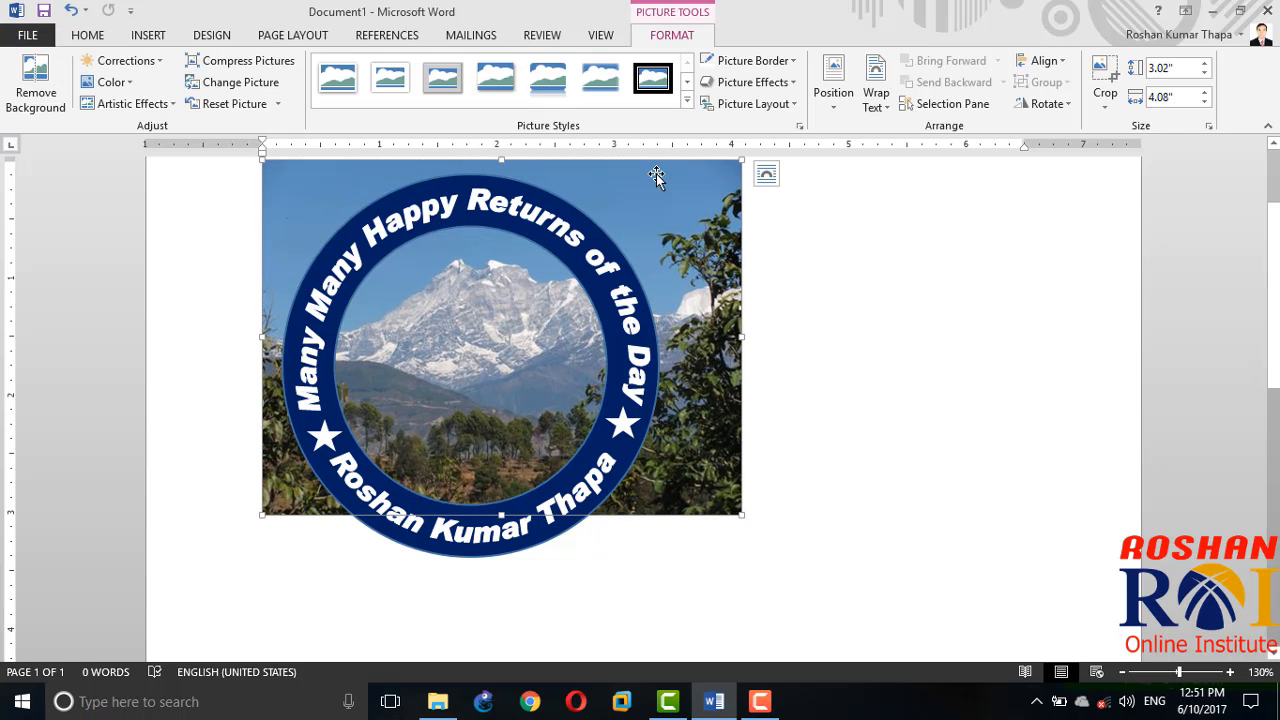
Step: Apply the soft-edged oval picture style to the mountain picture and set its text wrapping to In Front of Text
{"action": "left_click", "coordinate": [688, 106]}
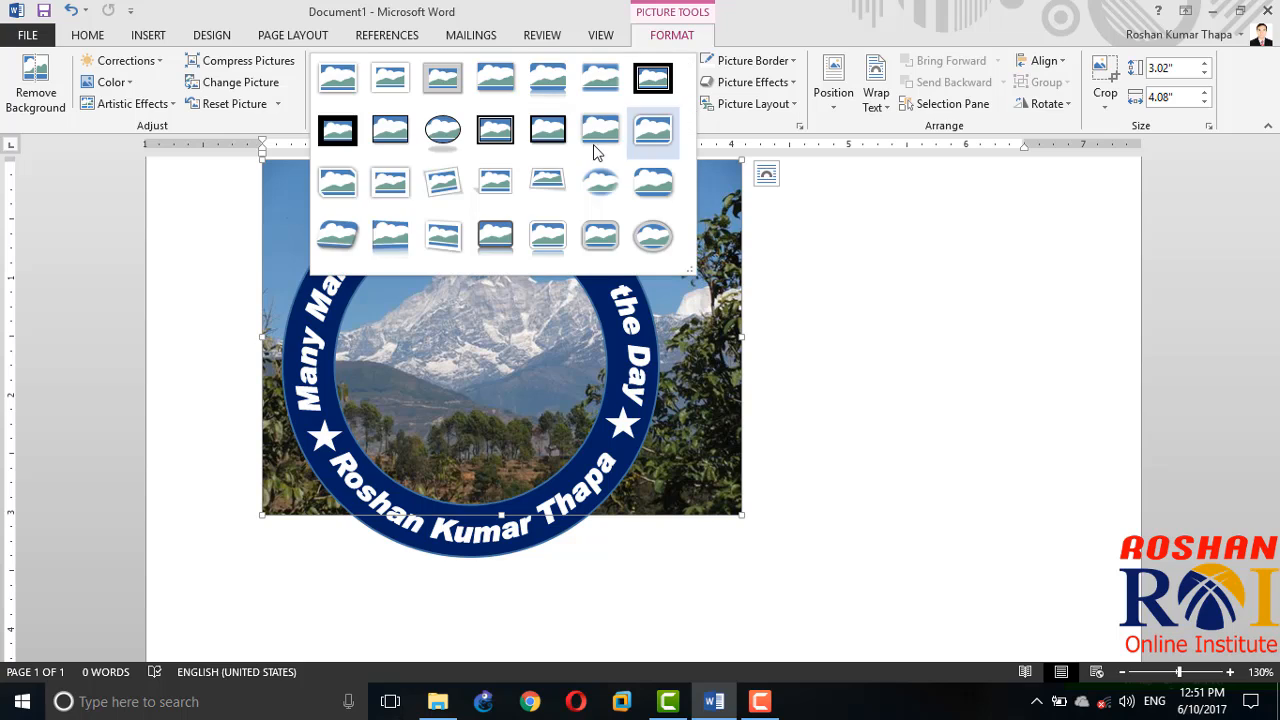
{"action": "left_click", "coordinate": [596, 189]}
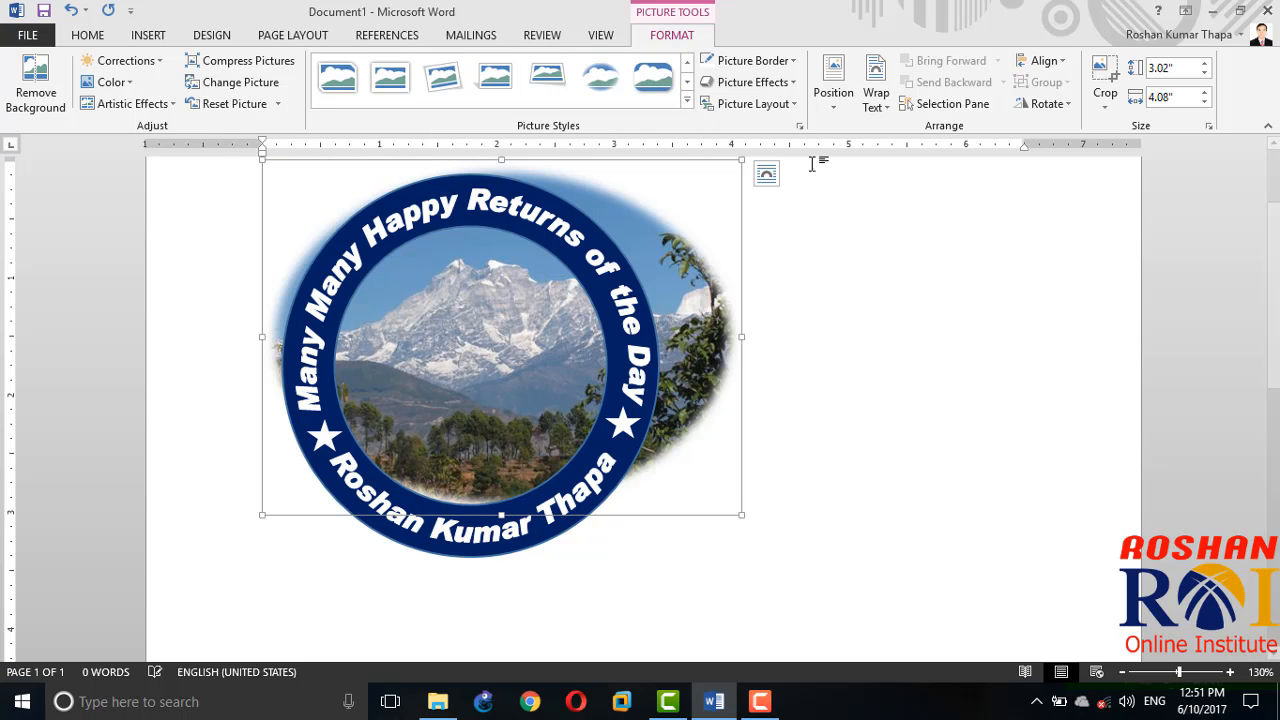
{"action": "left_click", "coordinate": [876, 98]}
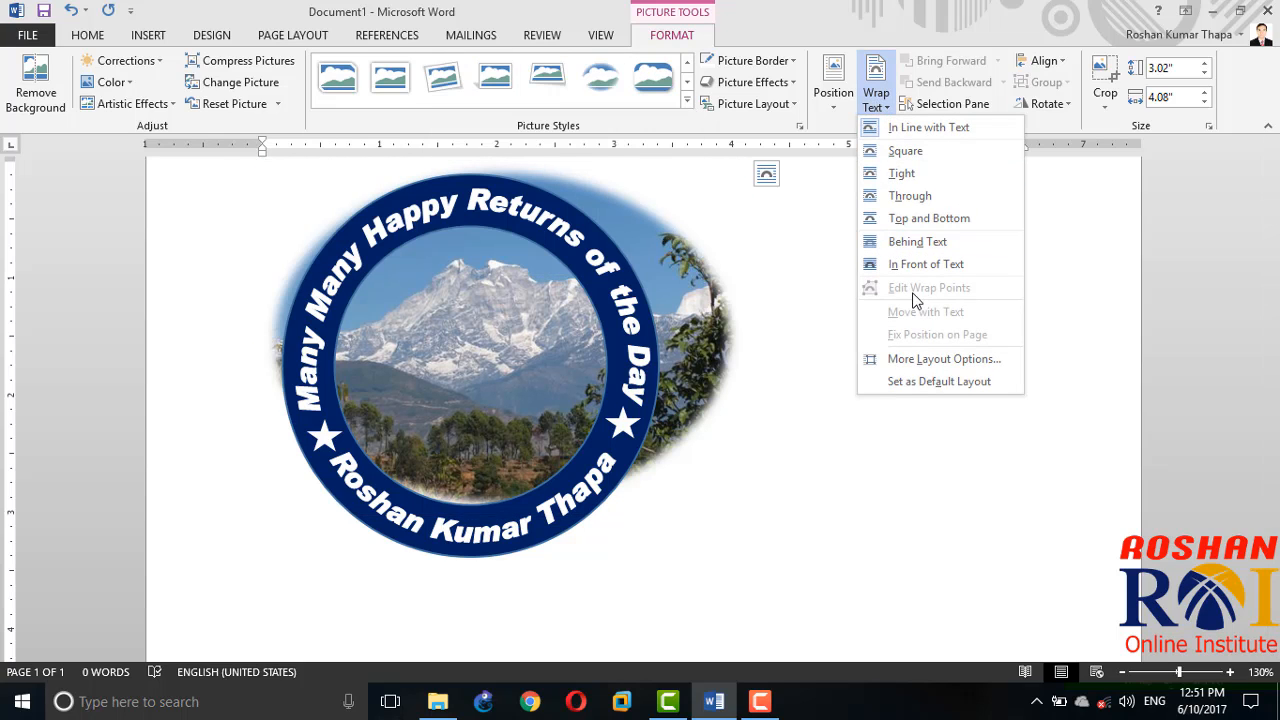
{"action": "left_click", "coordinate": [931, 268]}
Step: Move the oval picture partly off the ring and shrink it to about 1.88" high by 2.14" wide
{"action": "left_click_drag", "start_coordinate": [471, 286], "coordinate": [775, 361]}
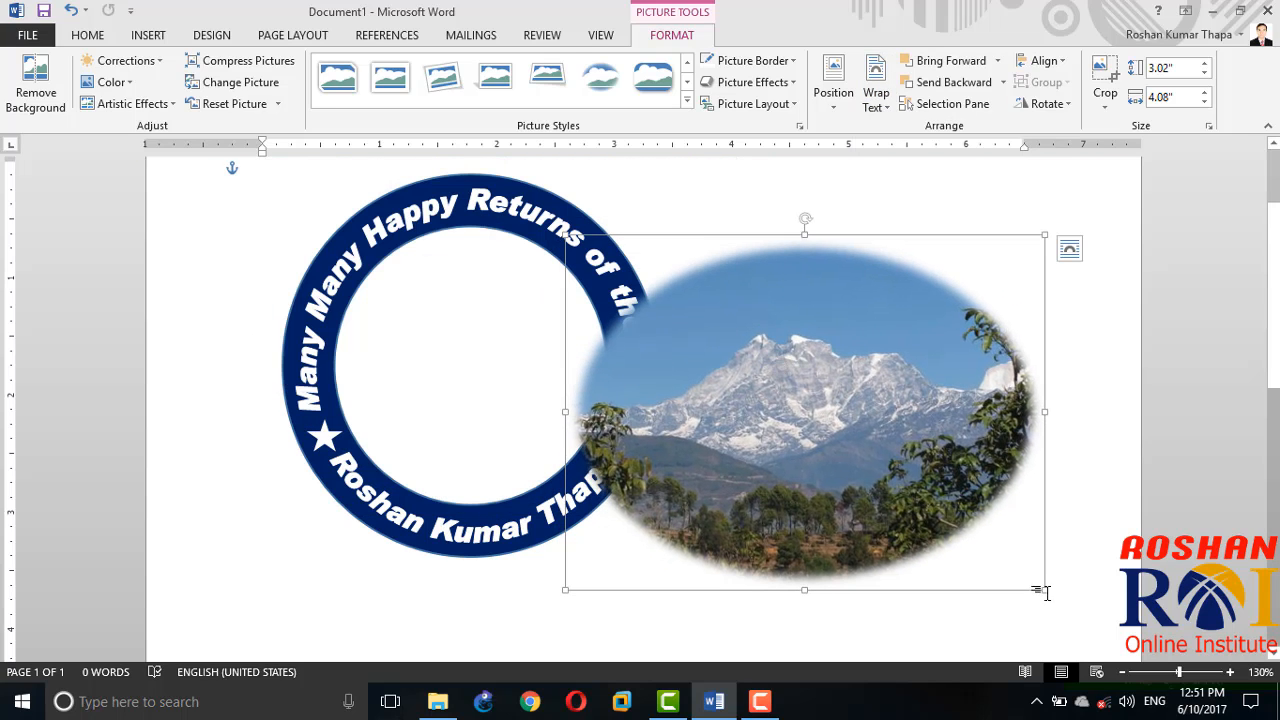
{"action": "left_click_drag", "start_coordinate": [1044, 590], "coordinate": [964, 587]}
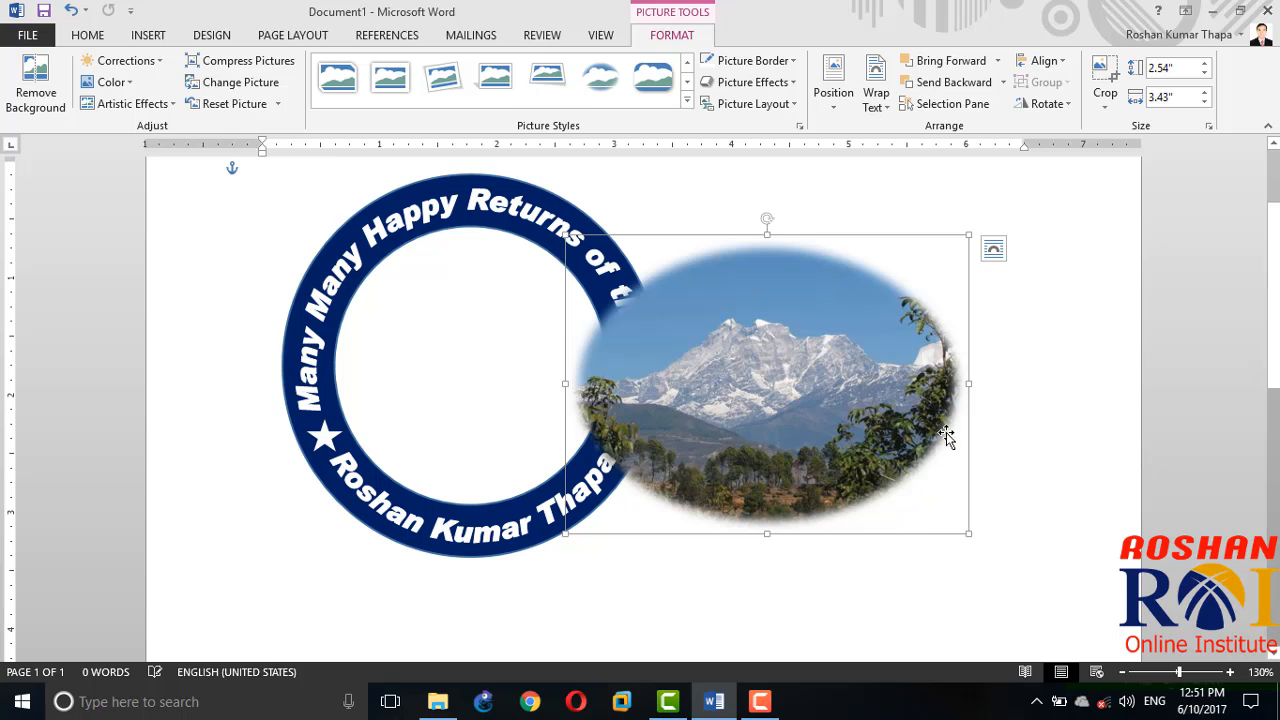
{"action": "left_click_drag", "start_coordinate": [969, 383], "coordinate": [905, 400]}
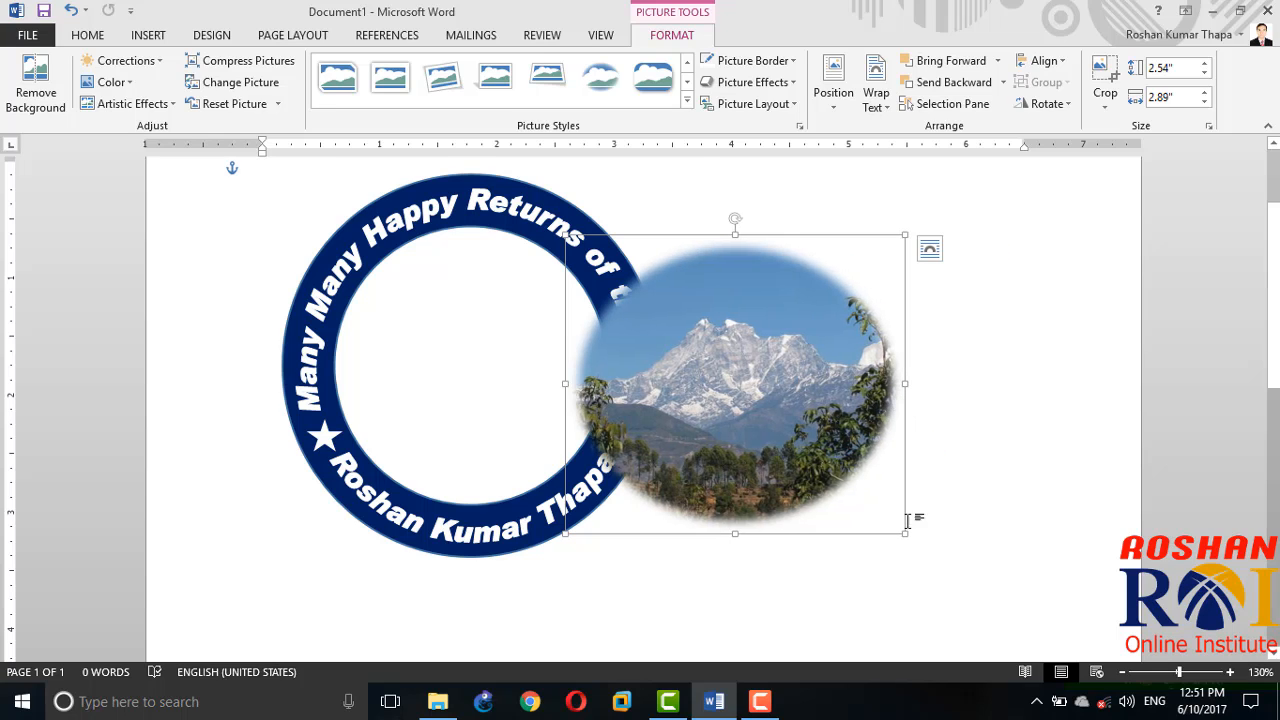
{"action": "left_click_drag", "start_coordinate": [904, 533], "coordinate": [816, 455]}
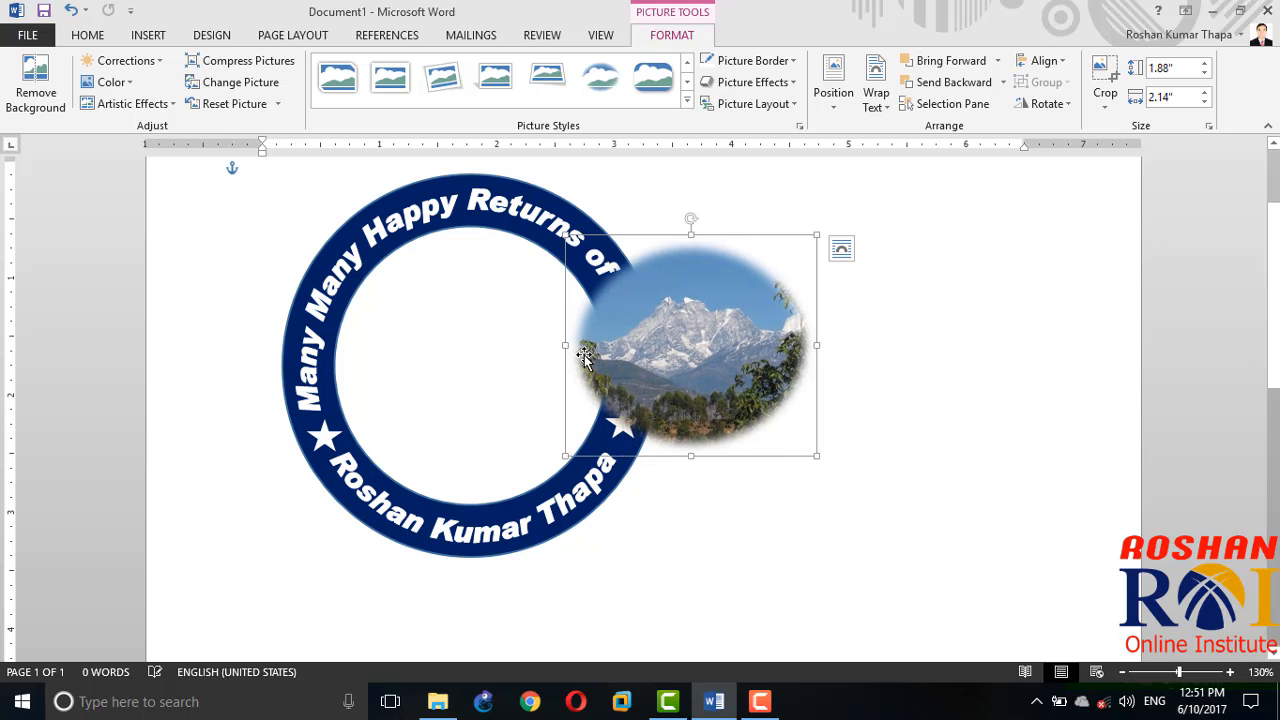
Step: Move the oval picture inside the ring, widen it to about 2.34", and stretch its height to fill the circular hole
{"action": "left_click_drag", "start_coordinate": [674, 346], "coordinate": [442, 338]}
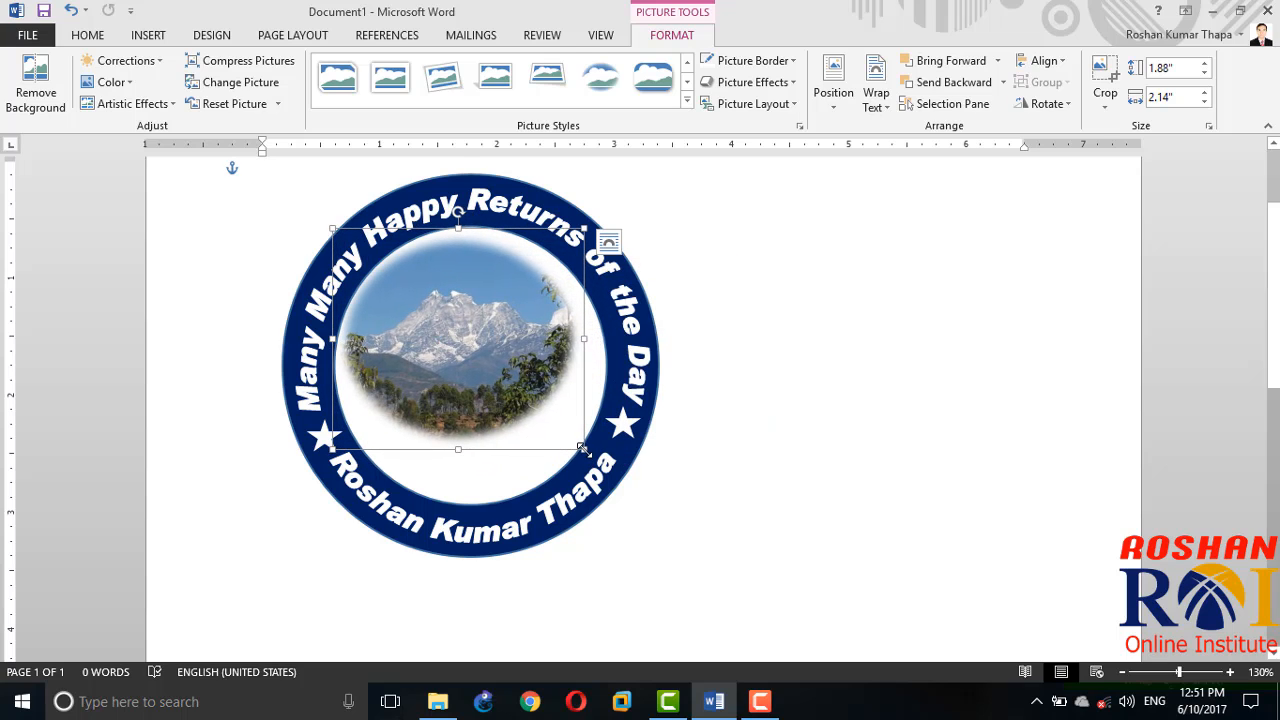
{"action": "left_click_drag", "start_coordinate": [585, 465], "coordinate": [608, 471]}
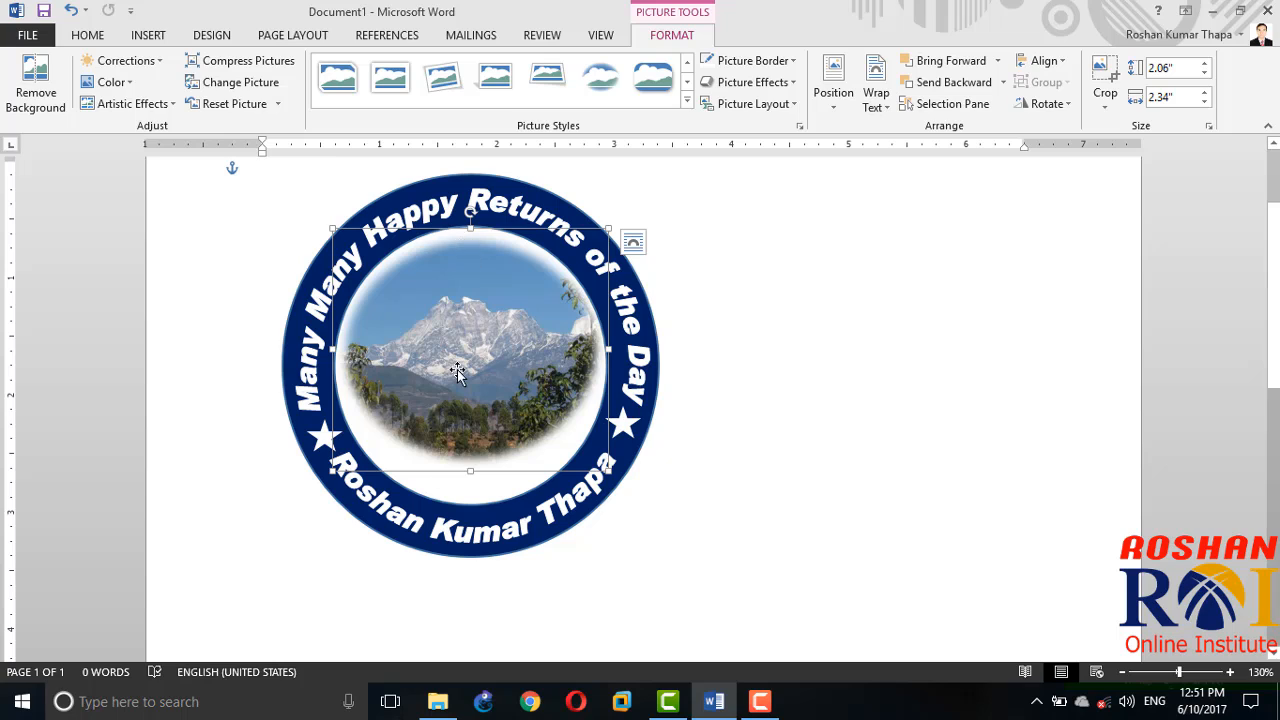
{"action": "left_click_drag", "start_coordinate": [472, 471], "coordinate": [474, 515]}
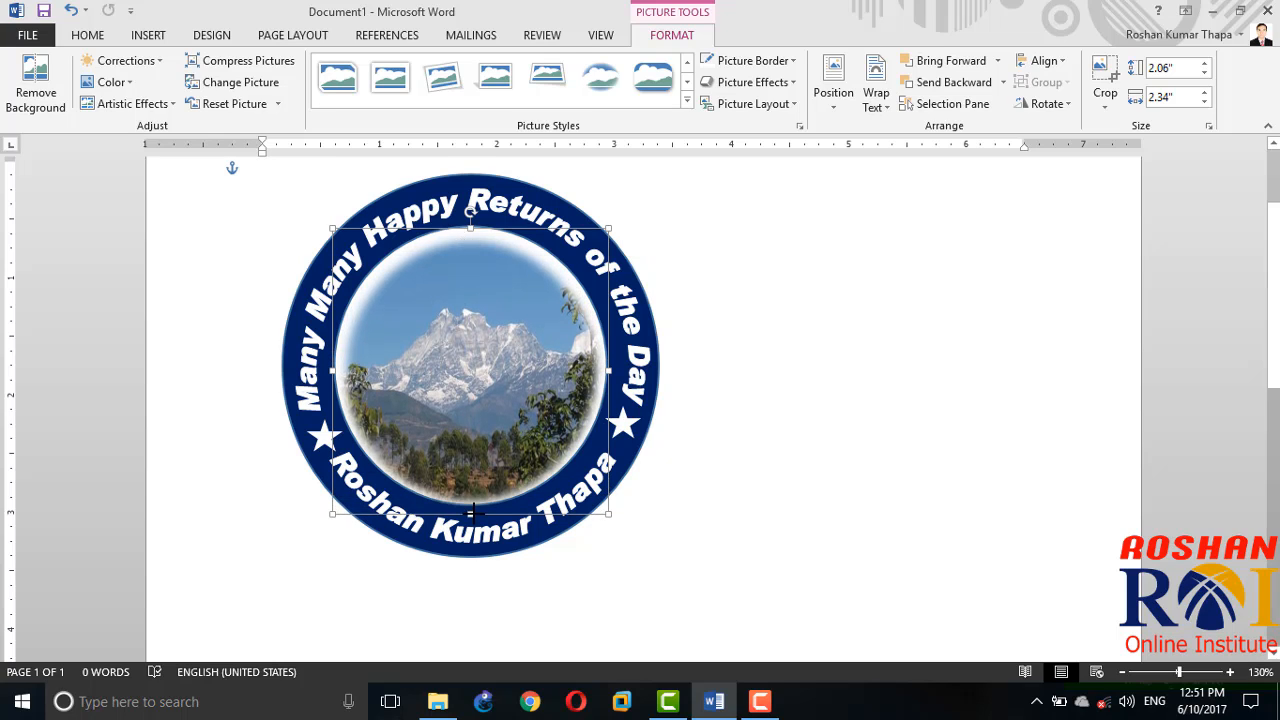
Step: Draw a curved ribbon banner about 0.5" high by 2.92" wide below the ring and move it against the ring's lower edge
{"action": "left_click", "coordinate": [779, 466]}
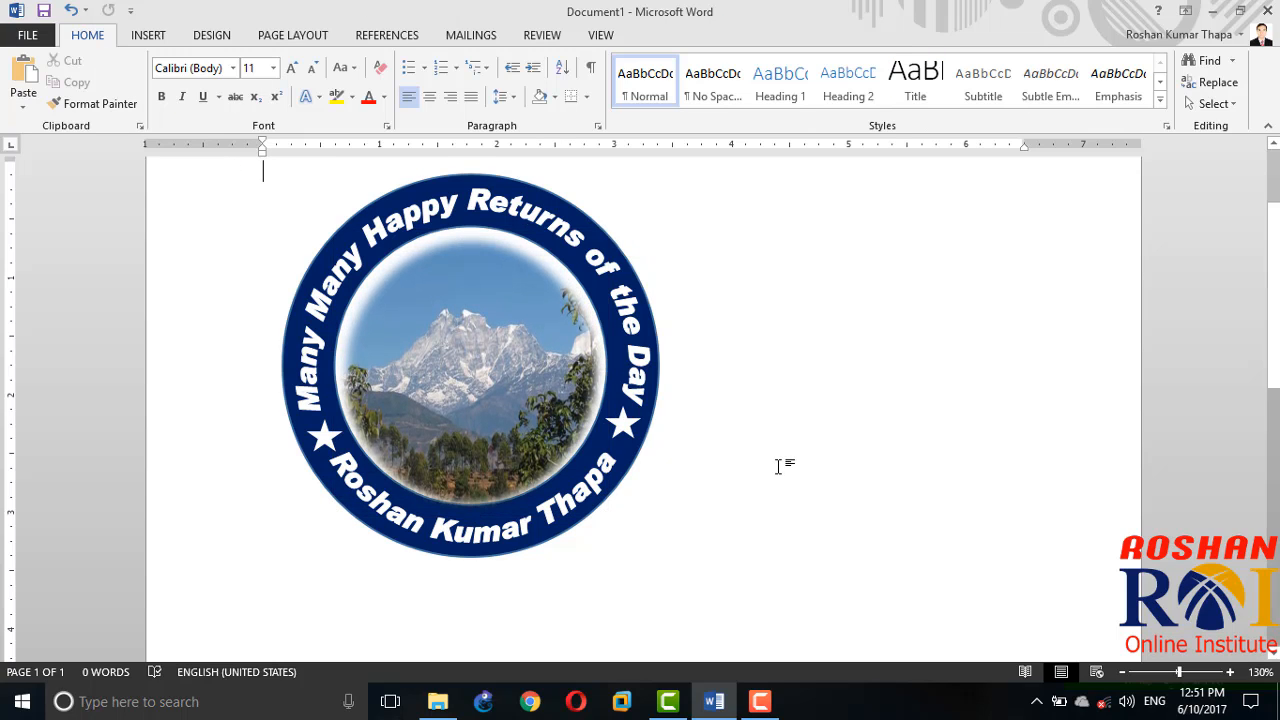
{"action": "left_click", "coordinate": [148, 35]}
{"action": "left_click", "coordinate": [262, 98]}
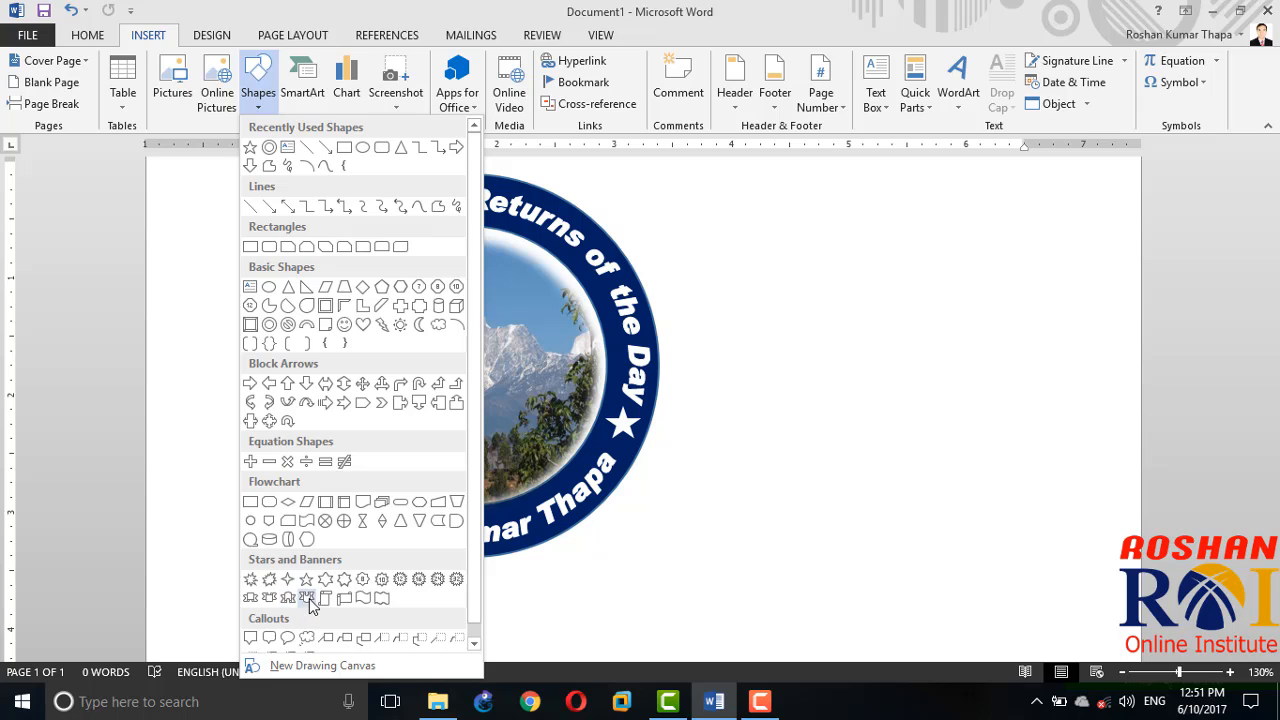
{"action": "left_click", "coordinate": [289, 598]}
{"action": "mouse_move", "coordinate": [323, 571]}
{"action": "left_mouse_down"}
{"action": "mouse_move", "coordinate": [500, 615]}
{"action": "mouse_move", "coordinate": [643, 611]}
{"action": "mouse_move", "coordinate": [666, 623]}
{"action": "mouse_move", "coordinate": [668, 652]}
{"action": "left_mouse_up"}
{"action": "mouse_move", "coordinate": [492, 584]}
{"action": "left_mouse_down"}
{"action": "mouse_move", "coordinate": [470, 555]}
{"action": "mouse_move", "coordinate": [486, 577]}
{"action": "mouse_move", "coordinate": [500, 571]}
{"action": "left_mouse_up"}
Step: Add the text "Thank you" to the ribbon banner and enlarge its font by two size increments
{"action": "right_click", "coordinate": [463, 551]}
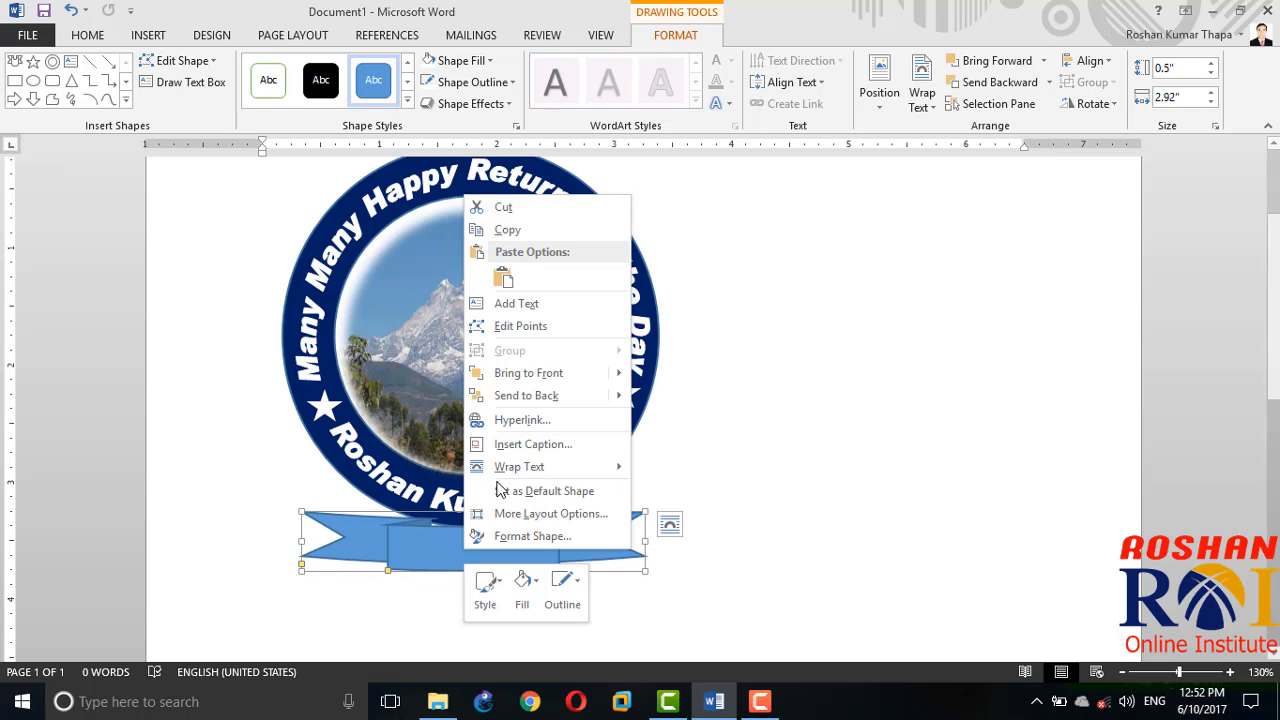
{"action": "left_click", "coordinate": [536, 302]}
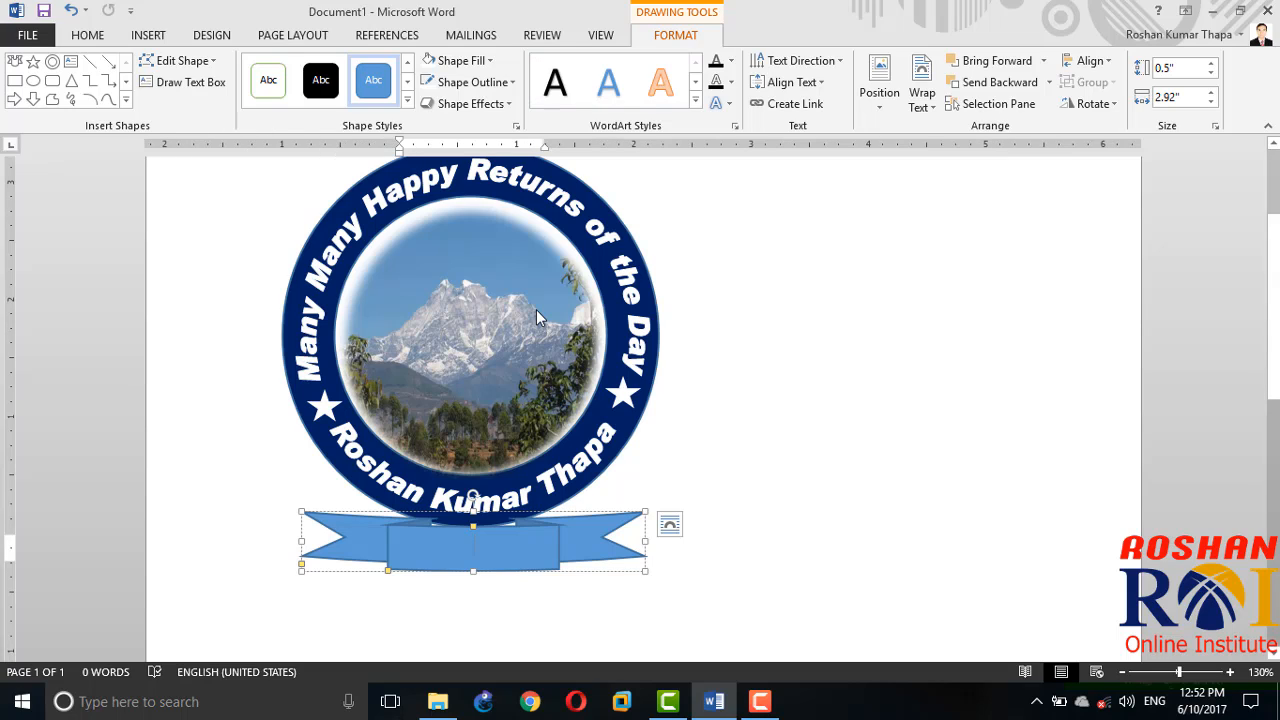
{"action": "type", "text": "Thank you"}
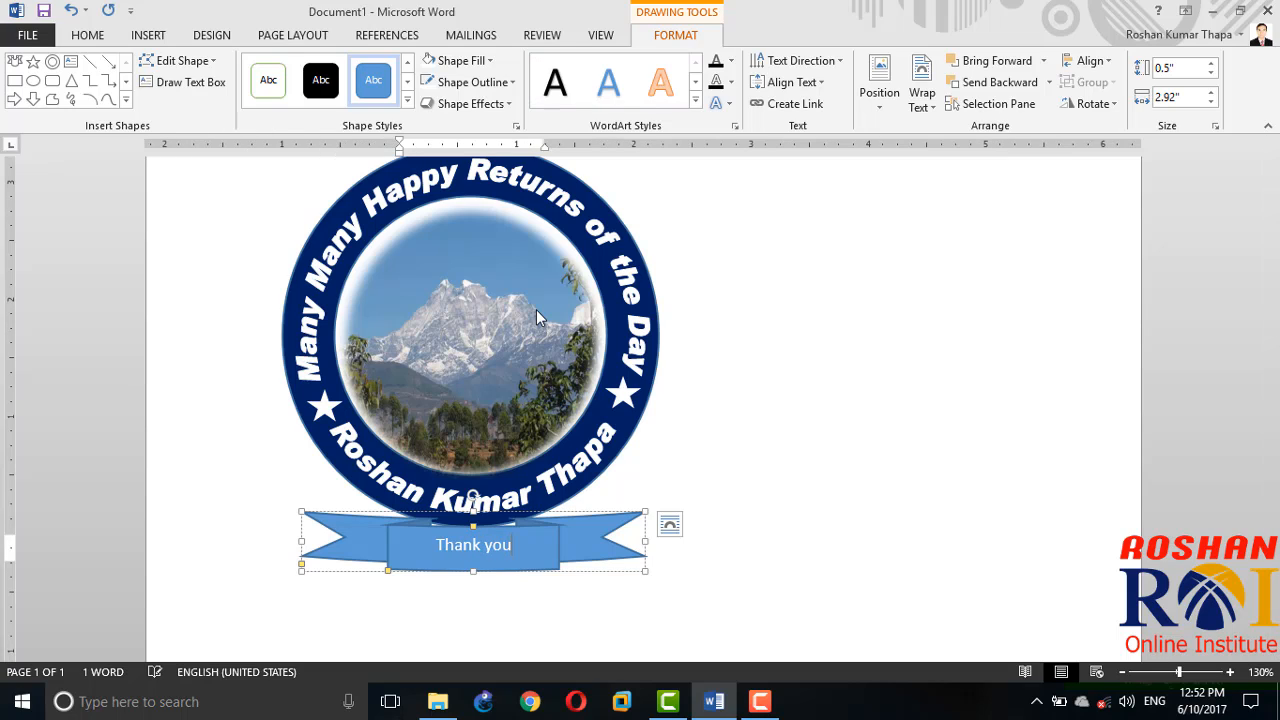
{"action": "key", "text": "ctrl+a"}
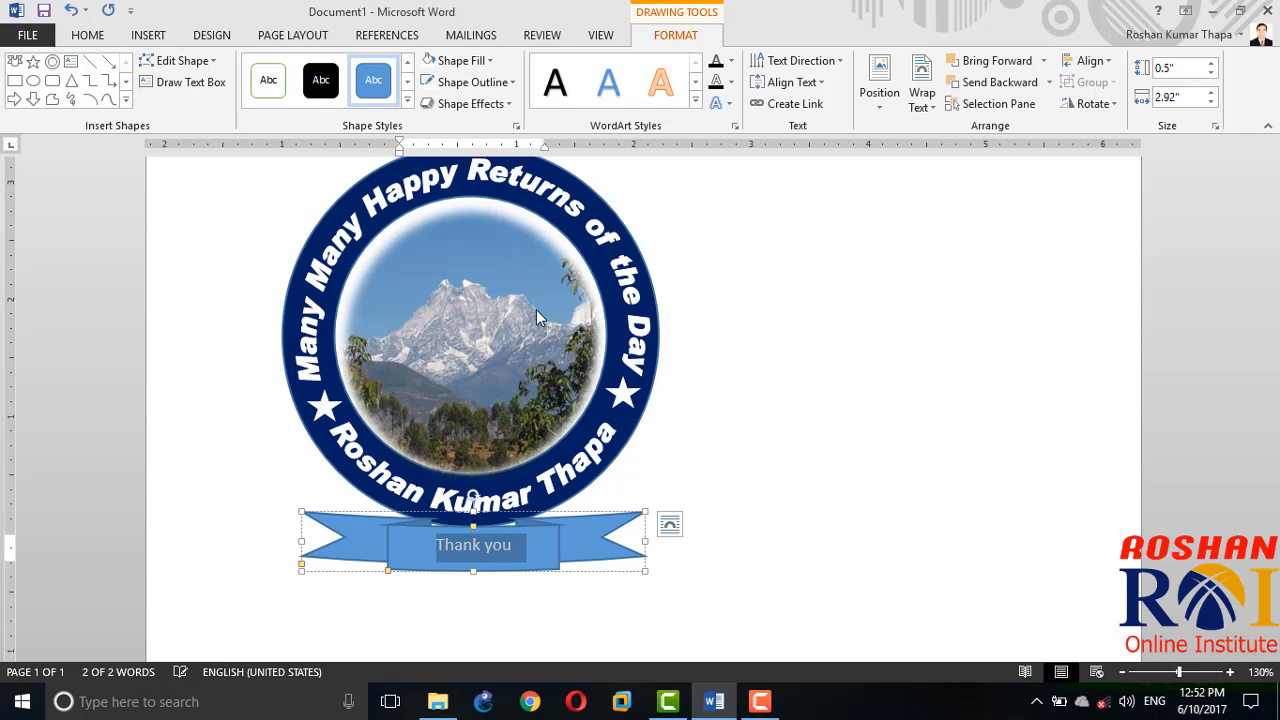
{"action": "key", "text": "ctrl+shift+period"}
{"action": "key", "text": "ctrl+shift+period"}
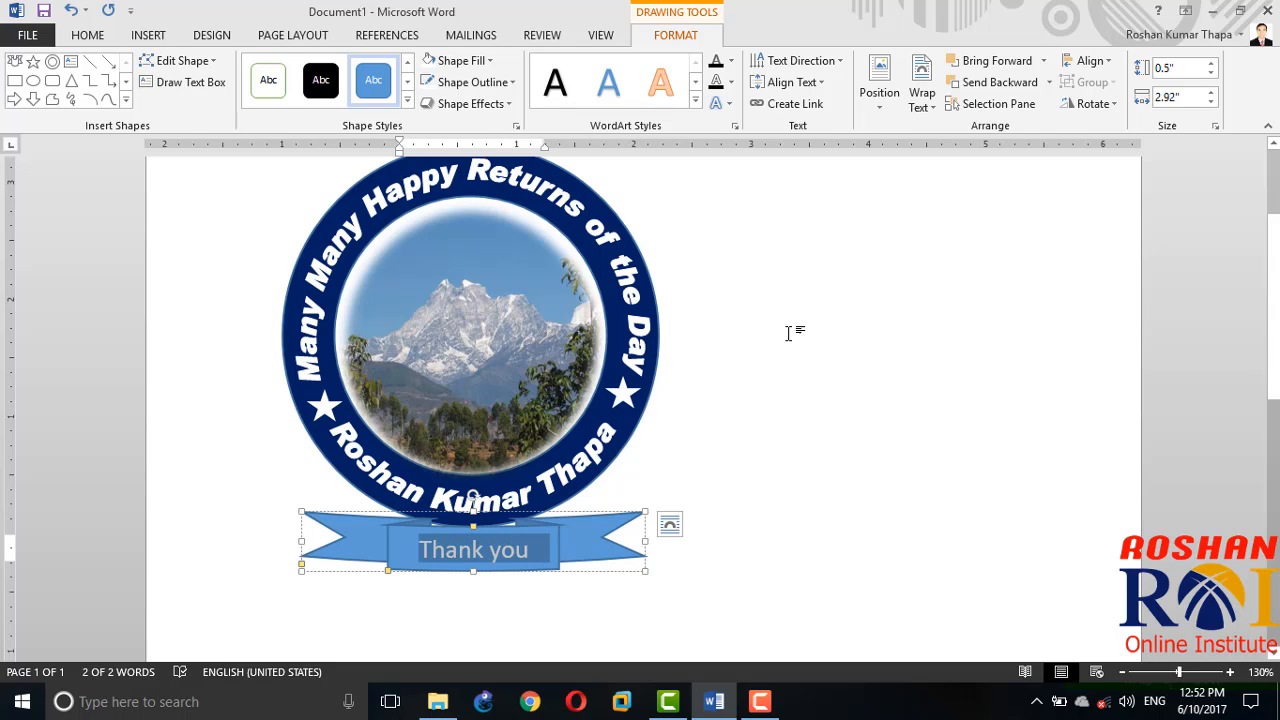
Step: Fill the ribbon banner with the standard dark blue colour and deselect it
{"action": "left_click", "coordinate": [464, 62]}
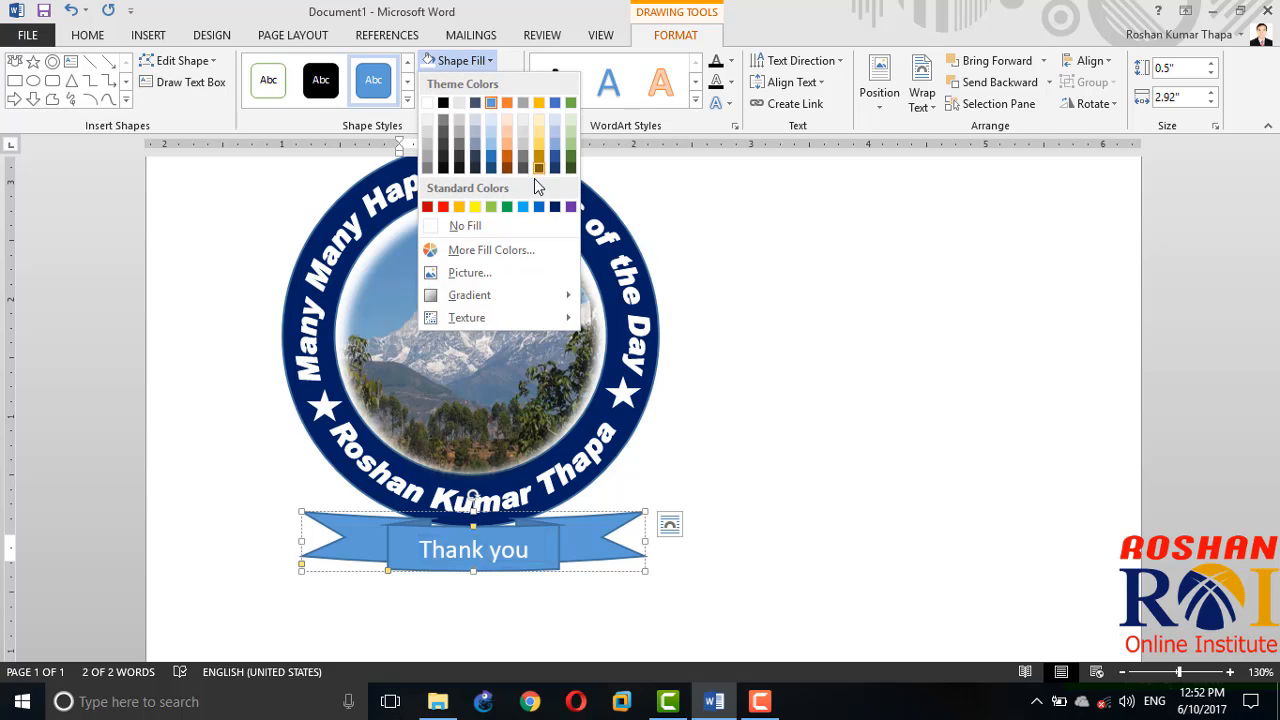
{"action": "left_click", "coordinate": [557, 206]}
{"action": "left_click", "coordinate": [745, 355]}
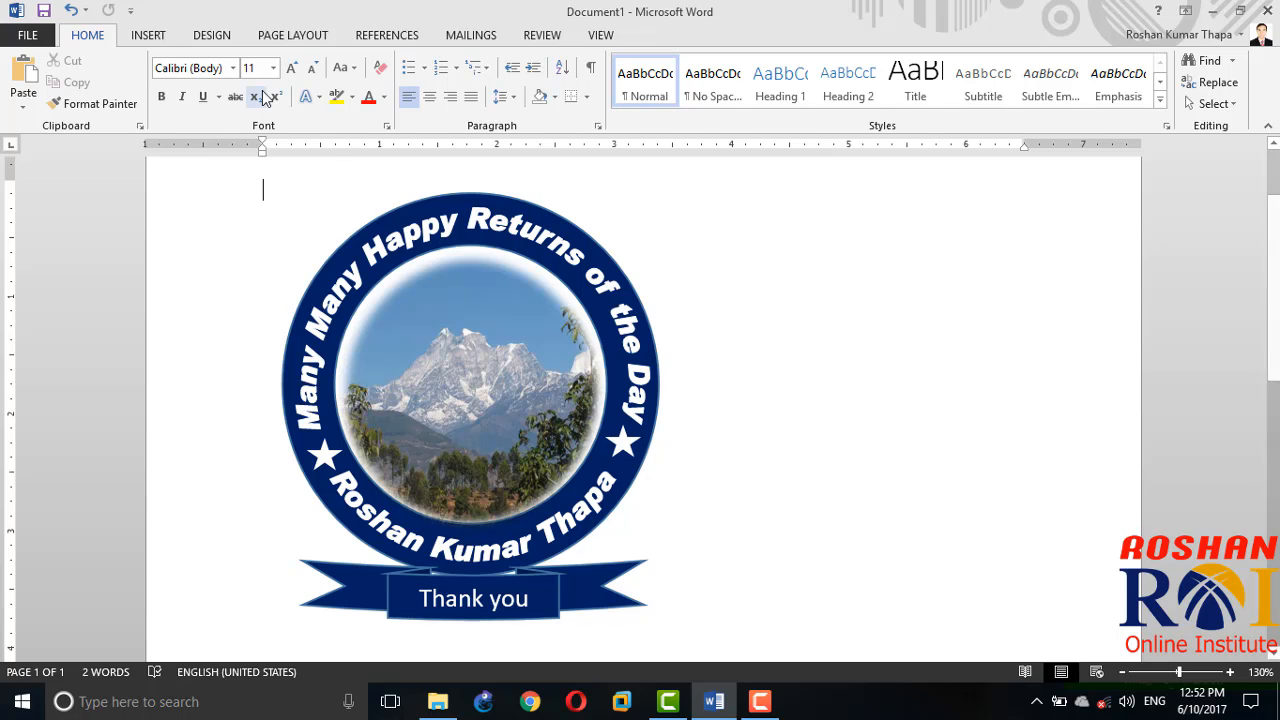
Step: Create a new blank document
{"action": "left_click", "coordinate": [30, 38]}
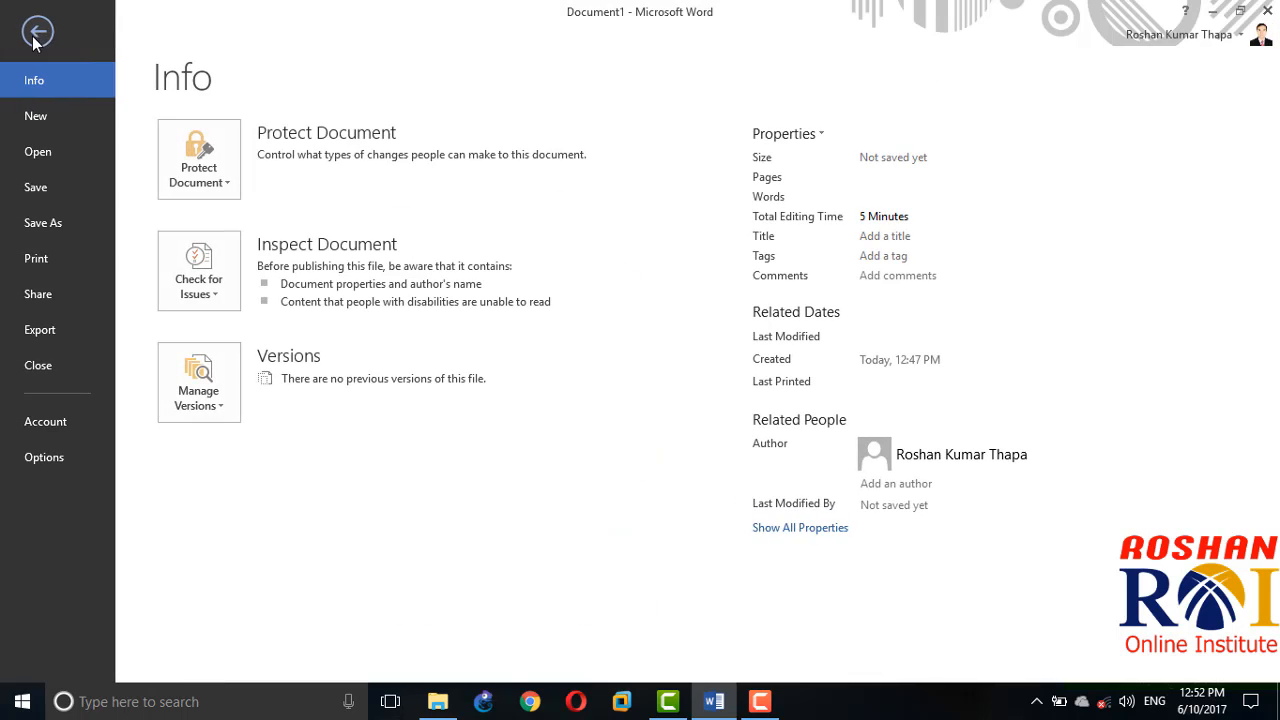
{"action": "left_click", "coordinate": [73, 127]}
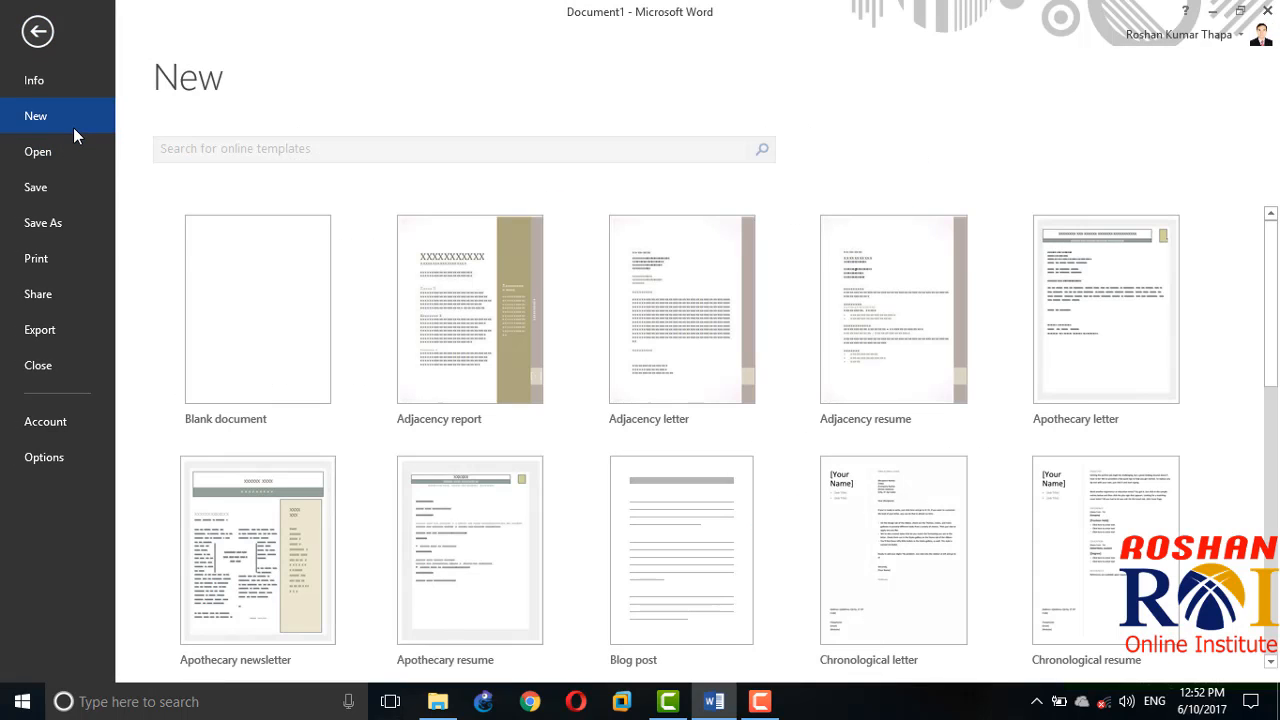
{"action": "left_click", "coordinate": [290, 366]}
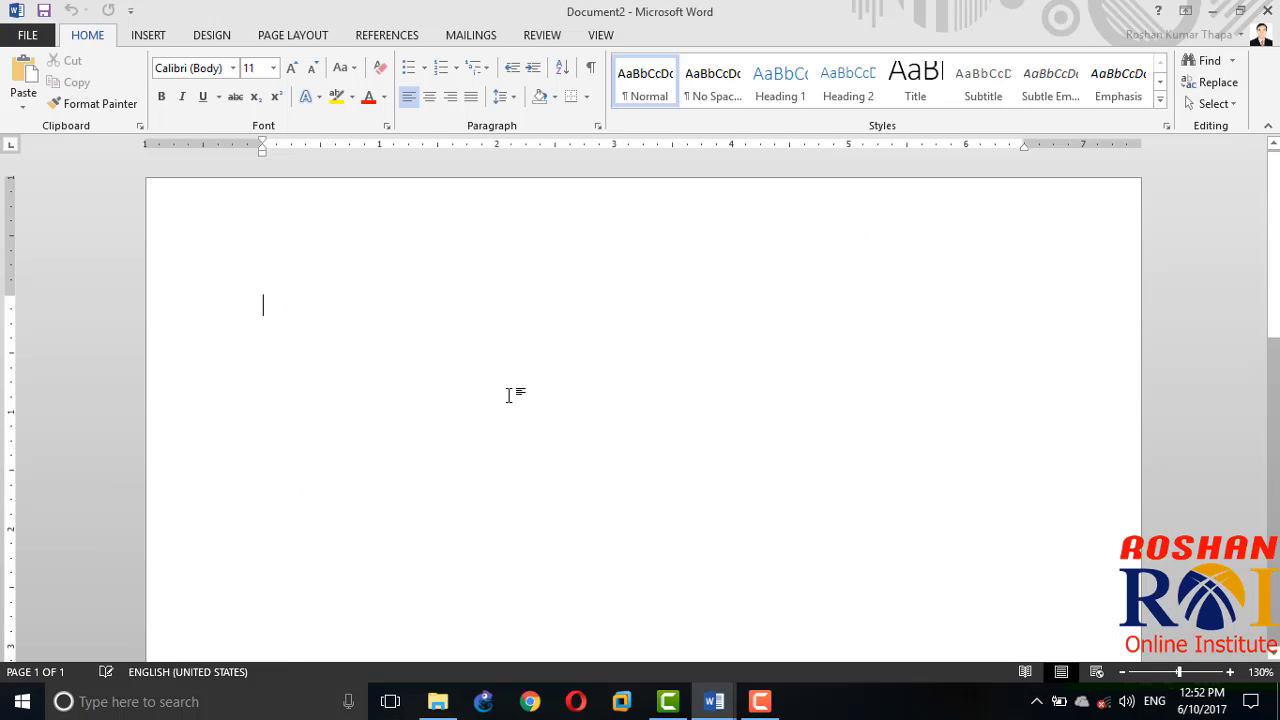
Step: Insert a screen clipping of the whole greeting badge, including its ribbon, from the first document into the new one
{"action": "left_click", "coordinate": [166, 35]}
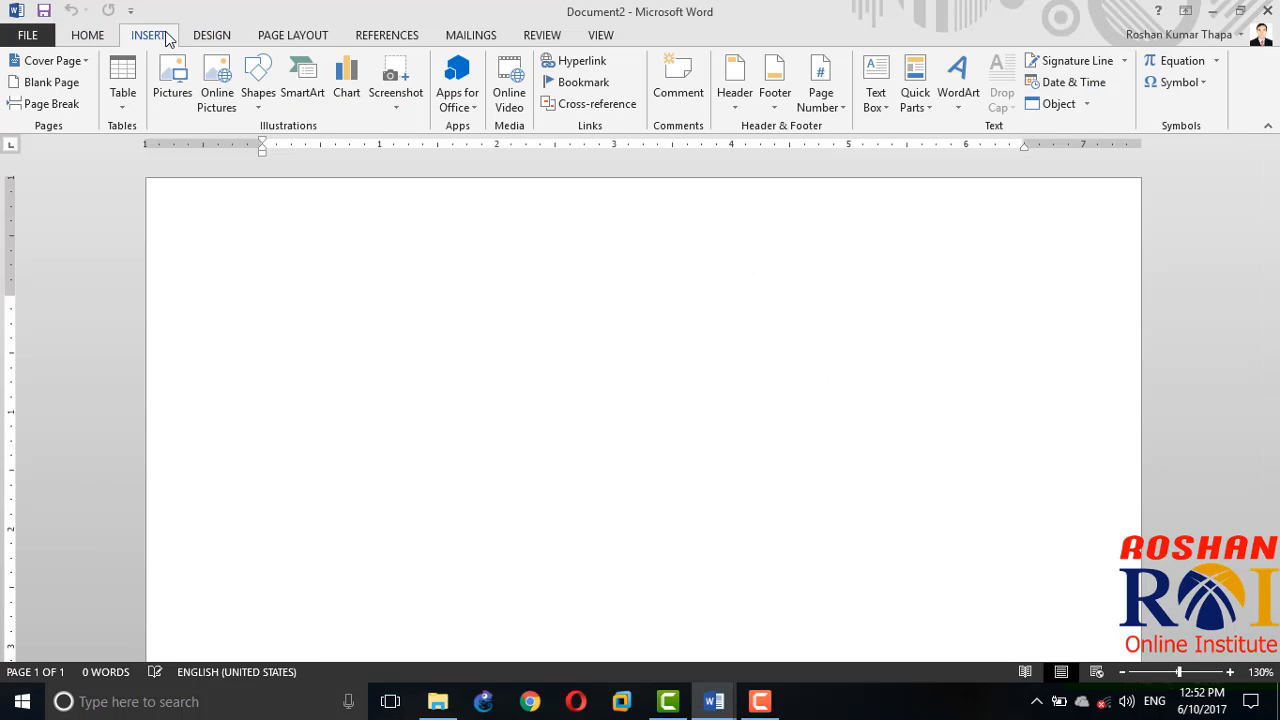
{"action": "left_click", "coordinate": [406, 118]}
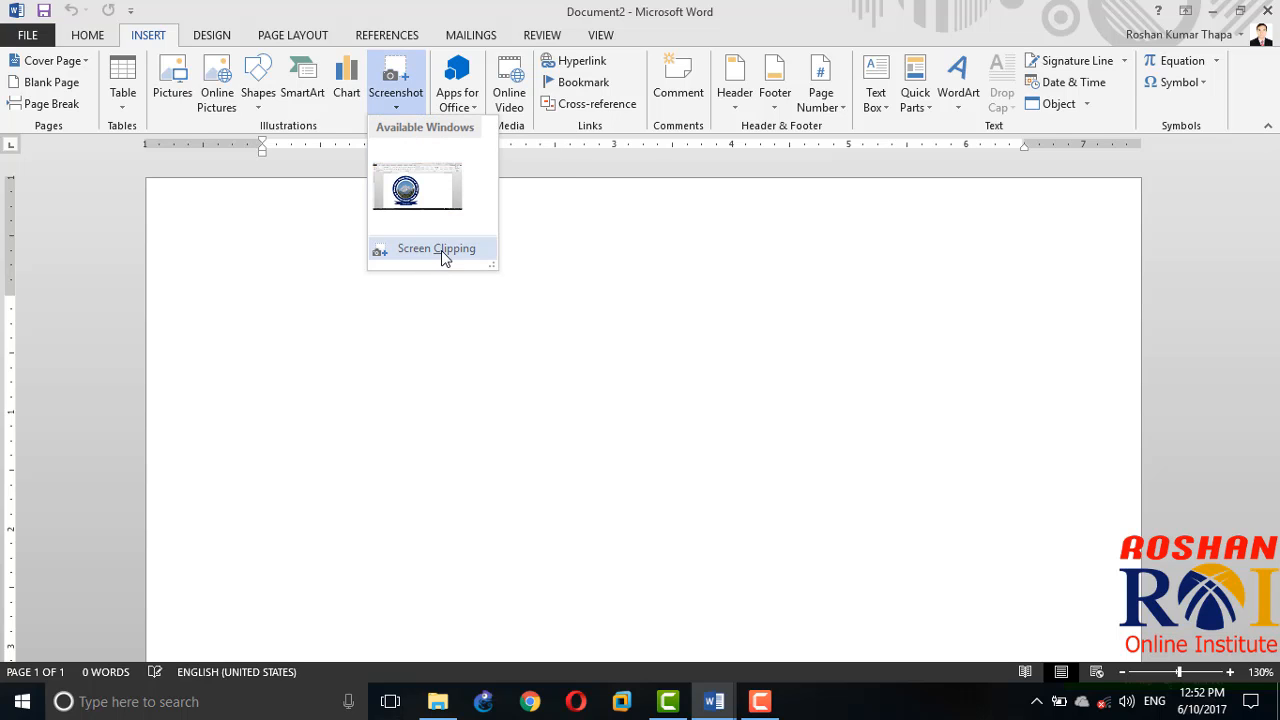
{"action": "left_click", "coordinate": [441, 250]}
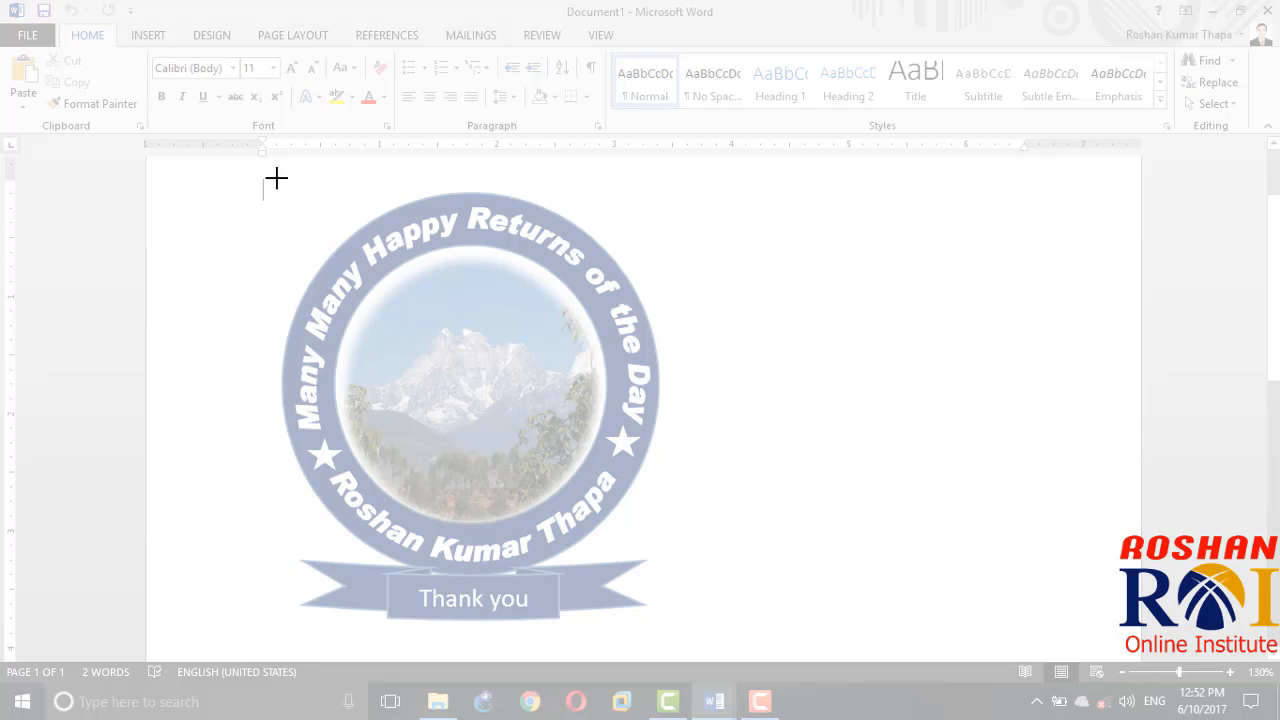
{"action": "left_click_drag", "start_coordinate": [251, 182], "coordinate": [664, 623]}
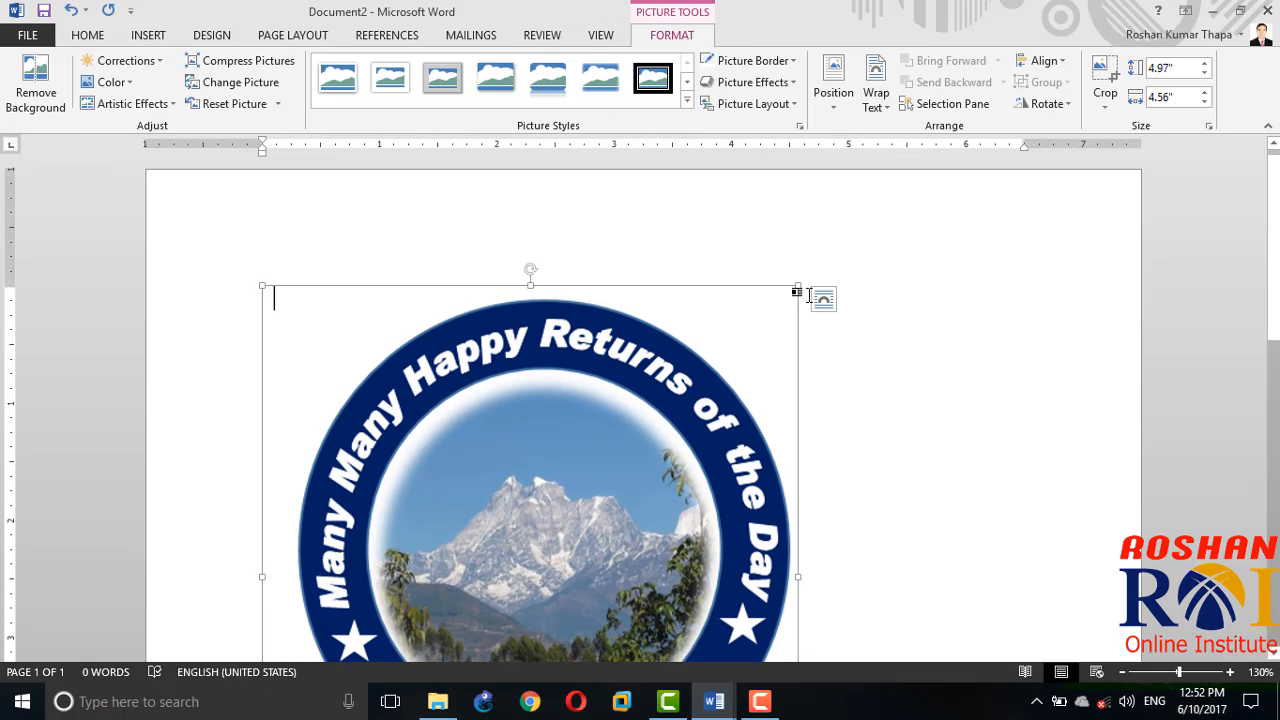
Step: Shrink the clipped badge picture to about 2.86" high by 2.62" wide and set its text wrapping to In Front of Text
{"action": "left_click_drag", "start_coordinate": [801, 287], "coordinate": [473, 537]}
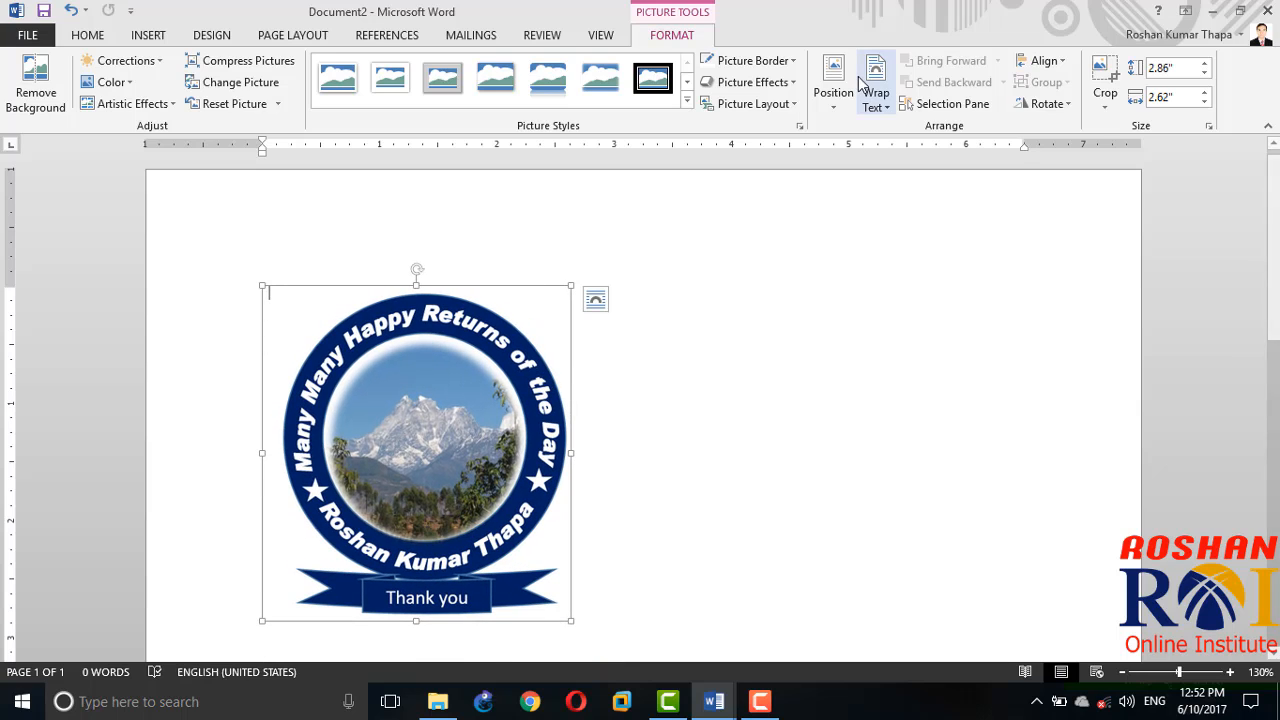
{"action": "left_click", "coordinate": [879, 108]}
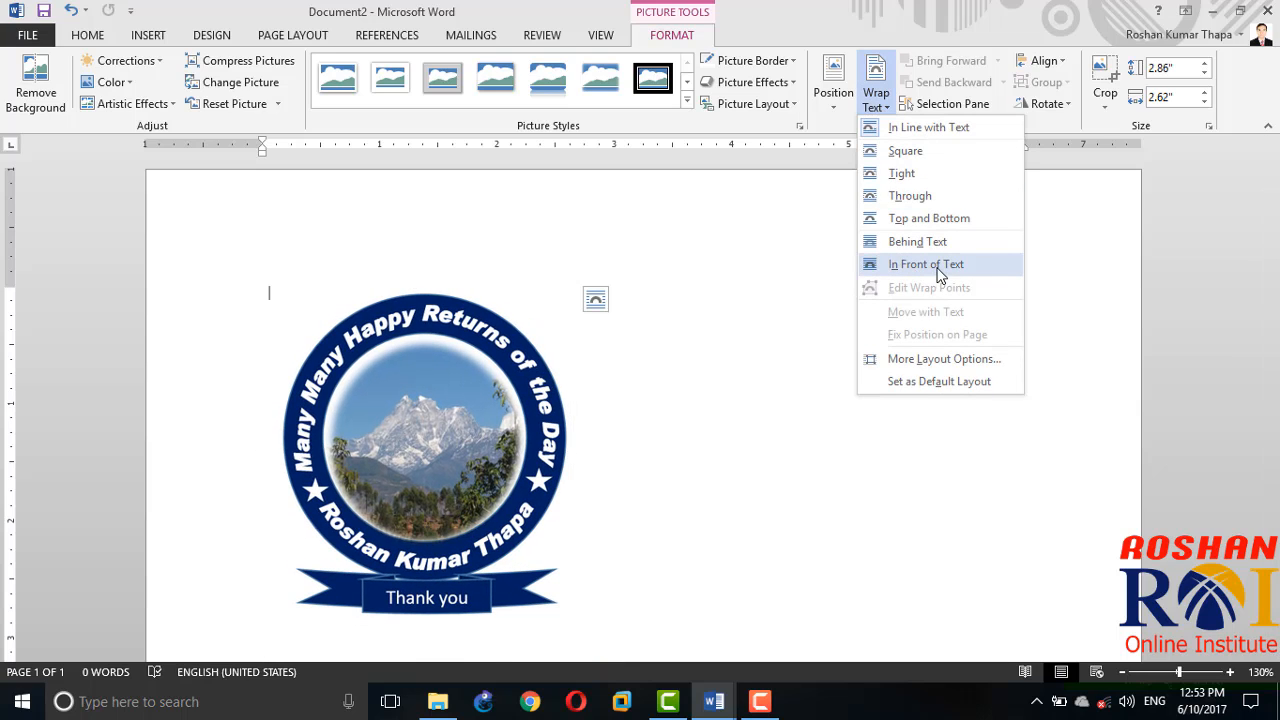
{"action": "left_click", "coordinate": [926, 264]}
Step: Move the badge picture to the right side of the page and place two copies to its left in a row
{"action": "left_click_drag", "start_coordinate": [451, 375], "coordinate": [991, 285]}
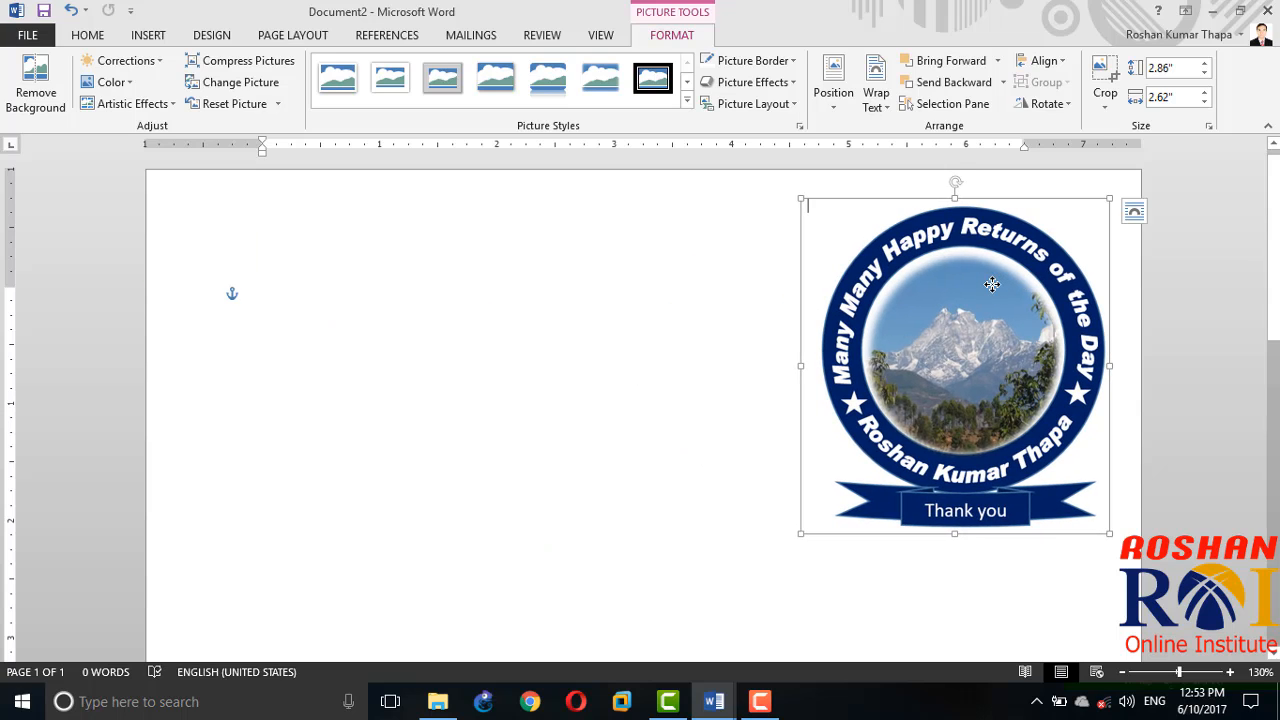
{"action": "left_click_drag", "start_coordinate": [966, 294], "coordinate": [307, 332]}
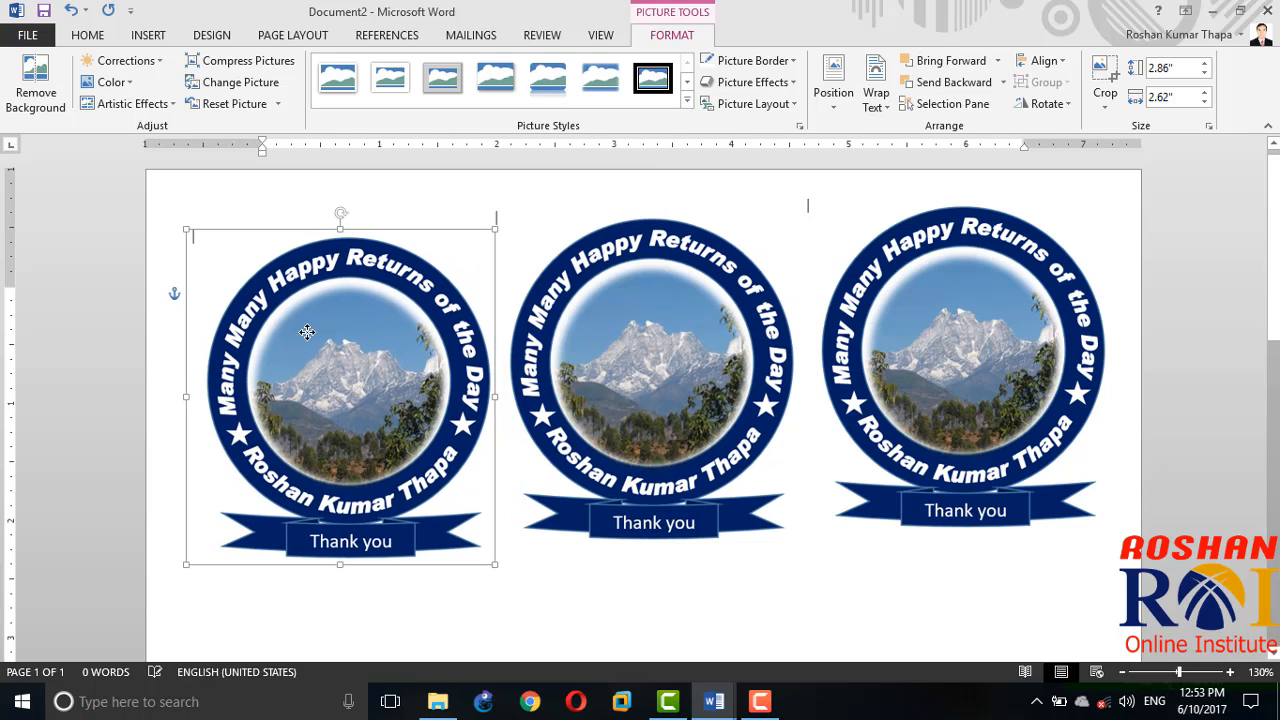
{"action": "left_click", "coordinate": [555, 556]}
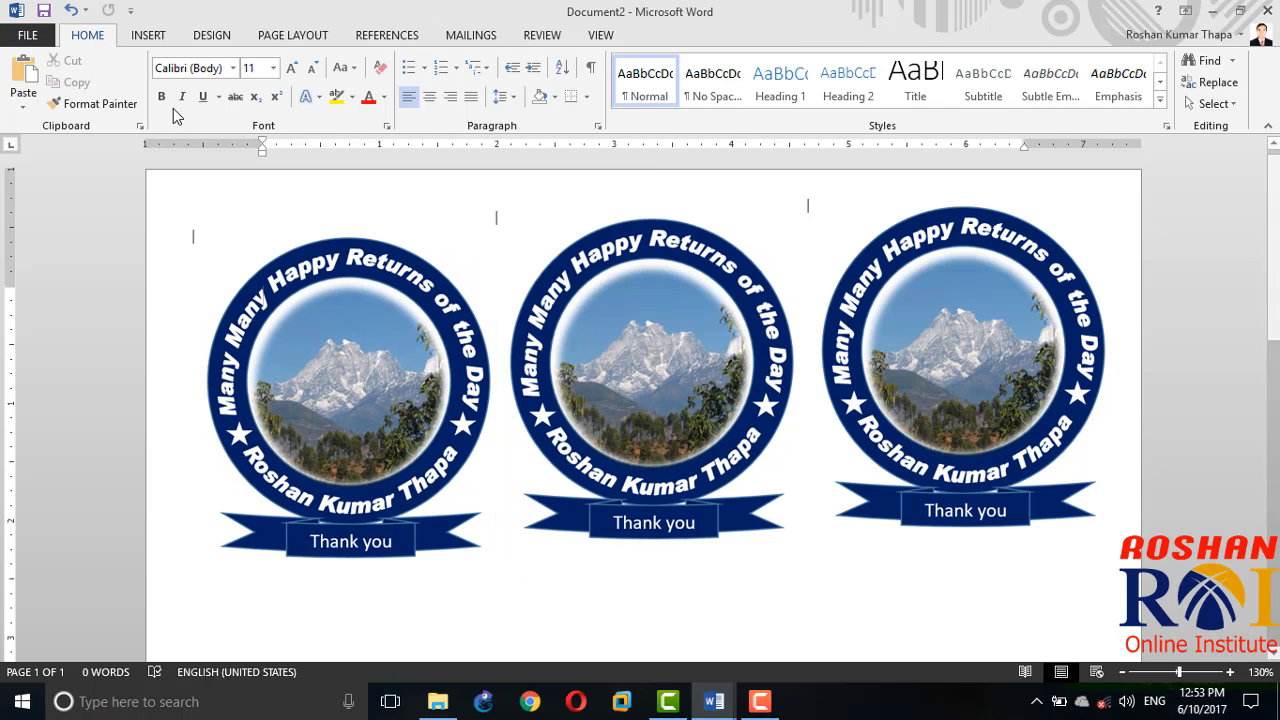
Step: Save the document on the Desktop as a Word Document named Happy
{"action": "left_click", "coordinate": [33, 34]}
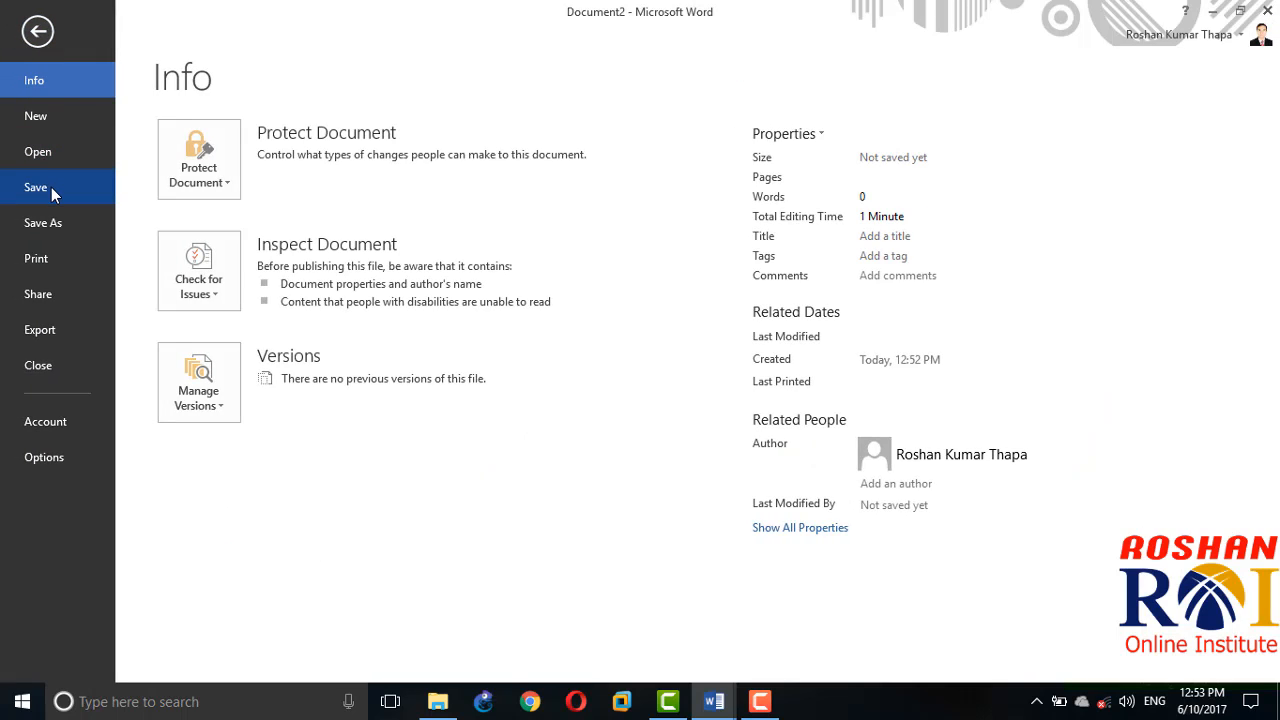
{"action": "left_click", "coordinate": [51, 187]}
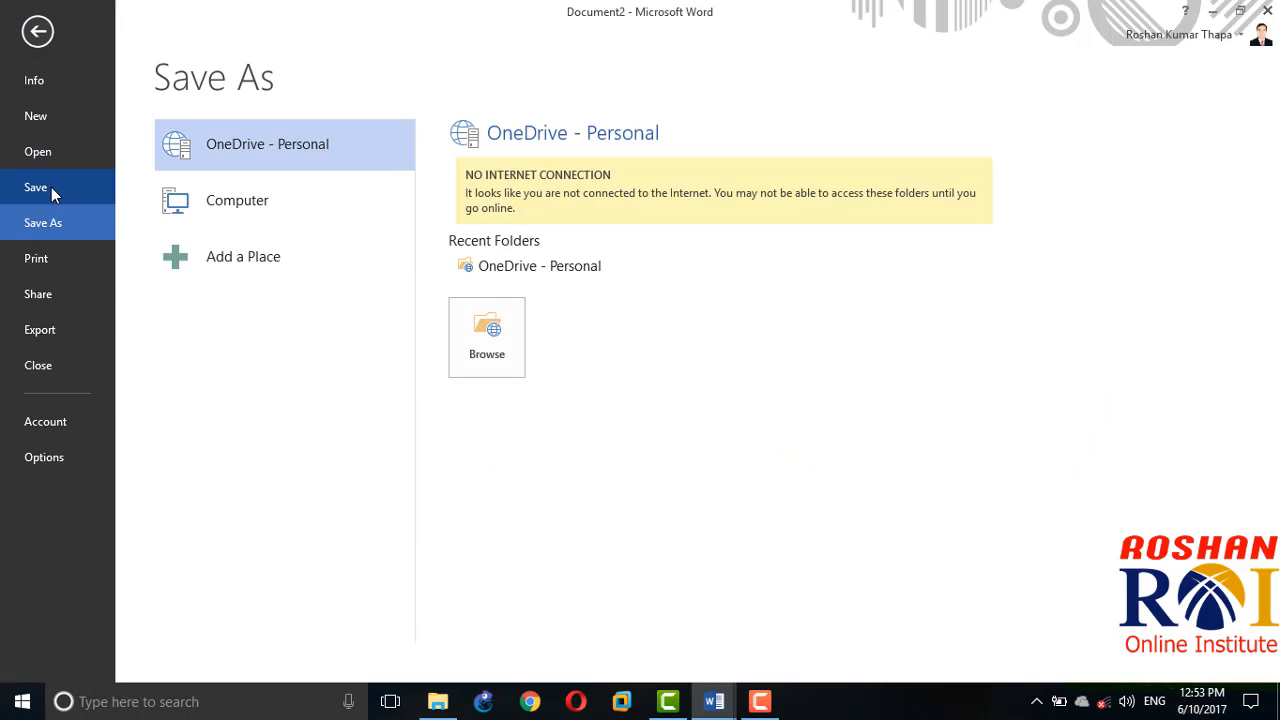
{"action": "left_click", "coordinate": [264, 207]}
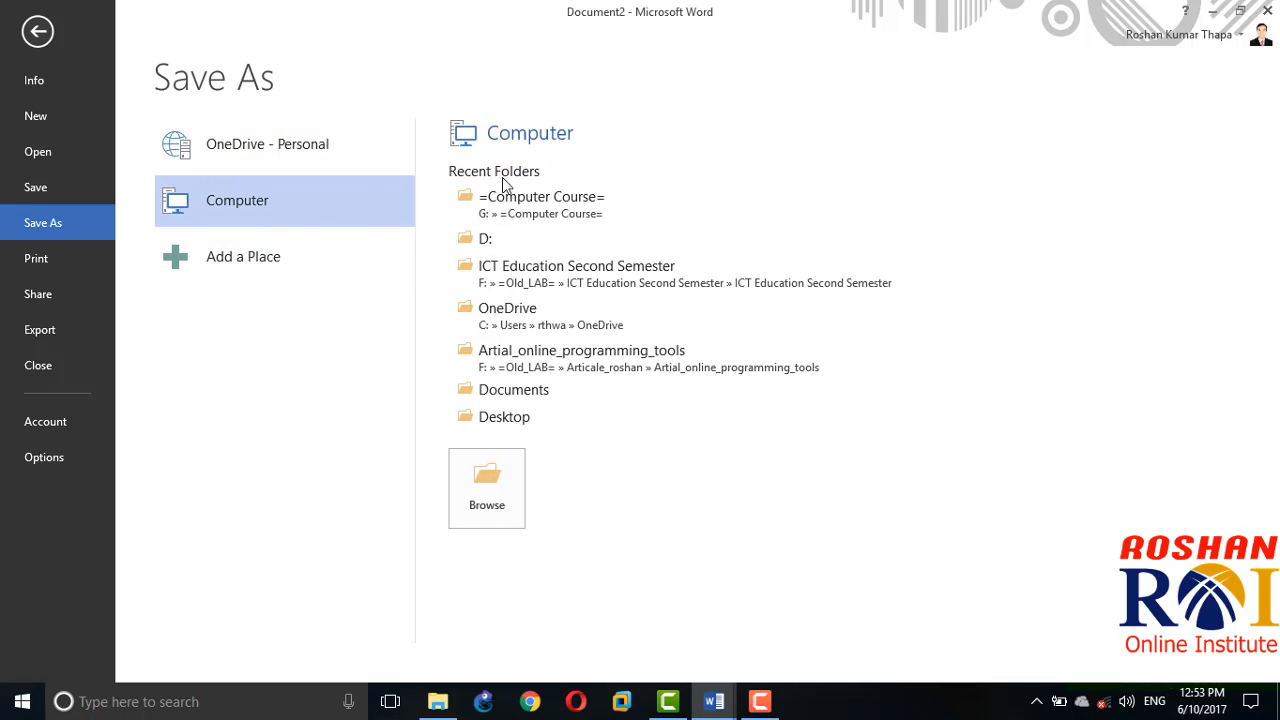
{"action": "left_click", "coordinate": [267, 260]}
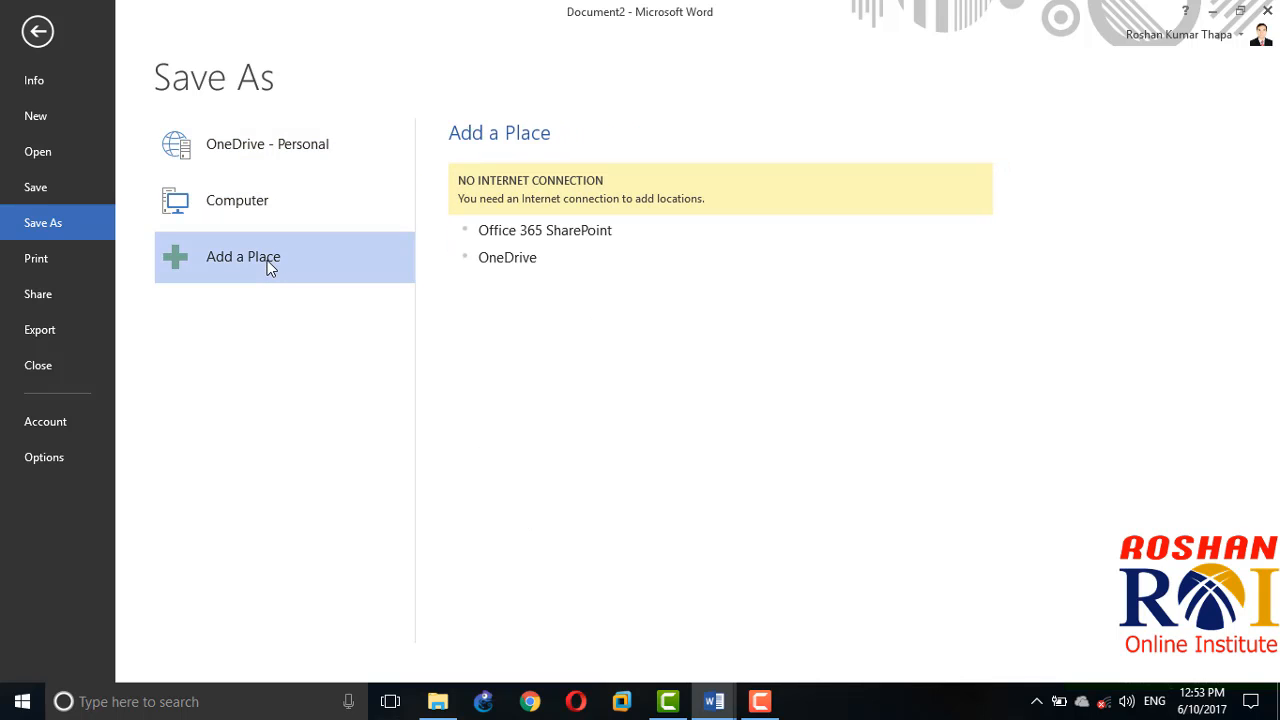
{"action": "left_click", "coordinate": [297, 218]}
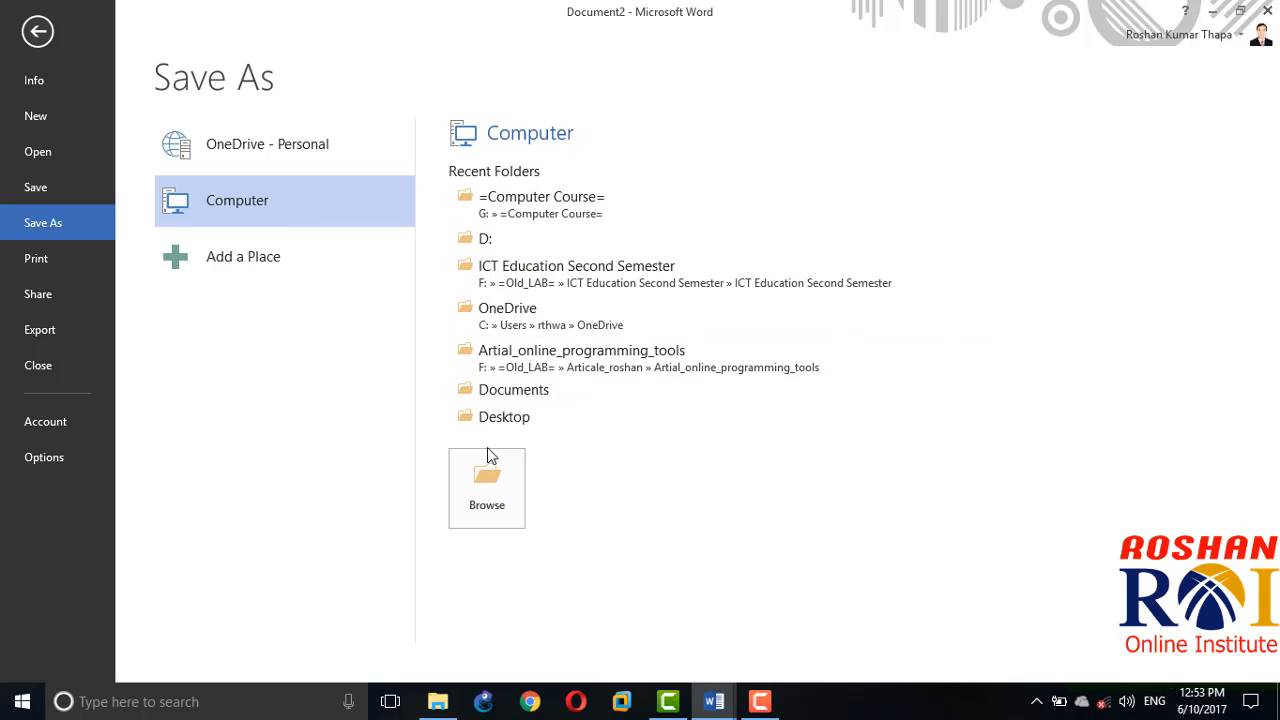
{"action": "left_click", "coordinate": [489, 512]}
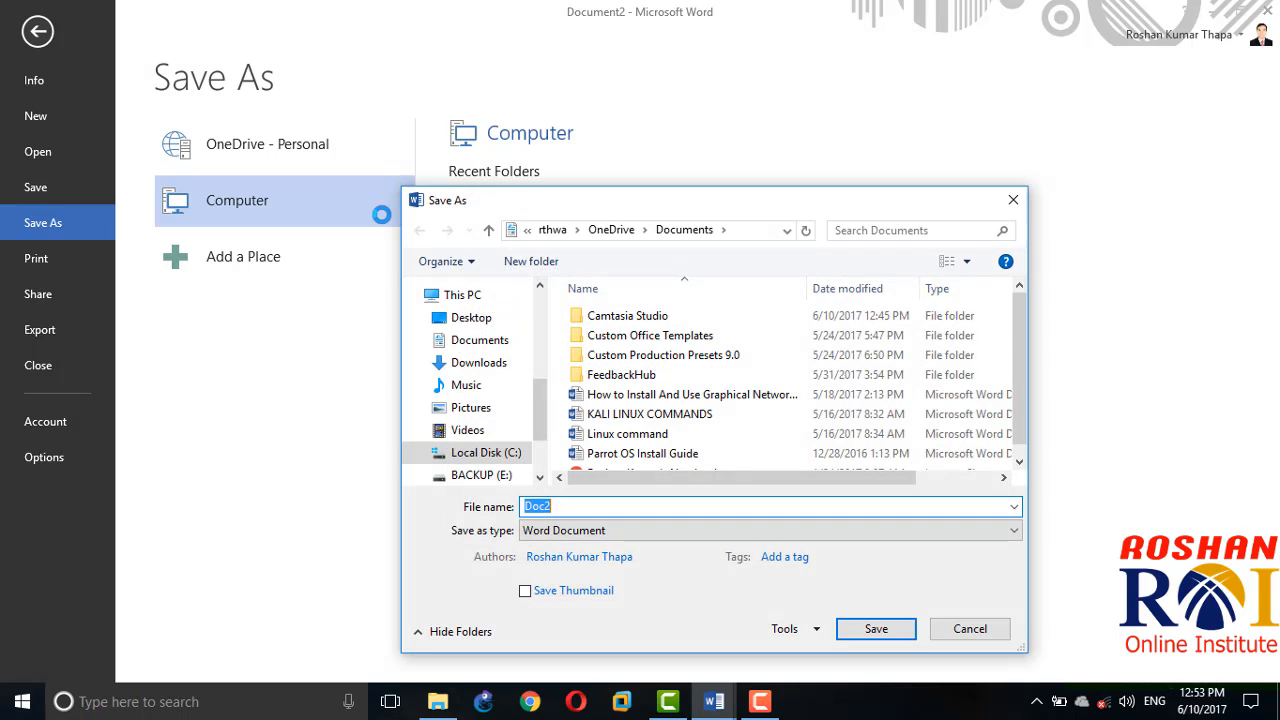
{"action": "left_click", "coordinate": [492, 318]}
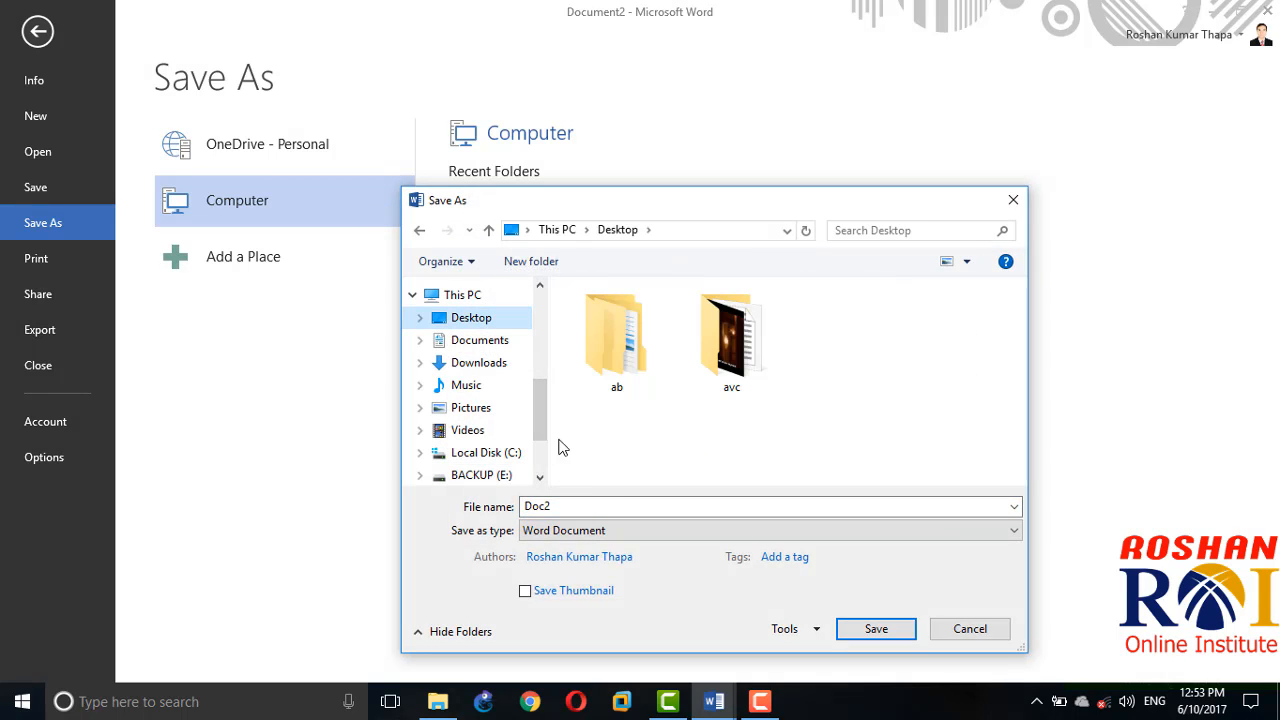
{"action": "double_click", "coordinate": [586, 507]}
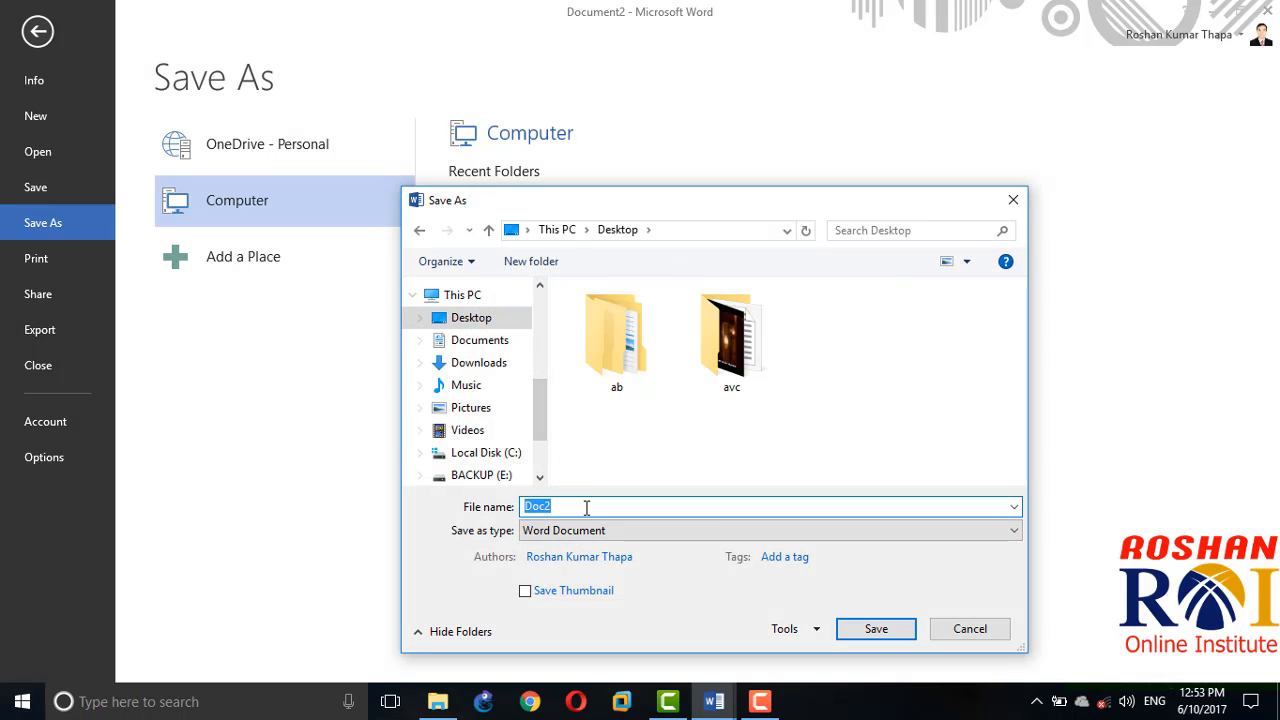
{"action": "type", "text": "Happy Bdy to u"}
{"action": "left_click", "coordinate": [876, 628]}
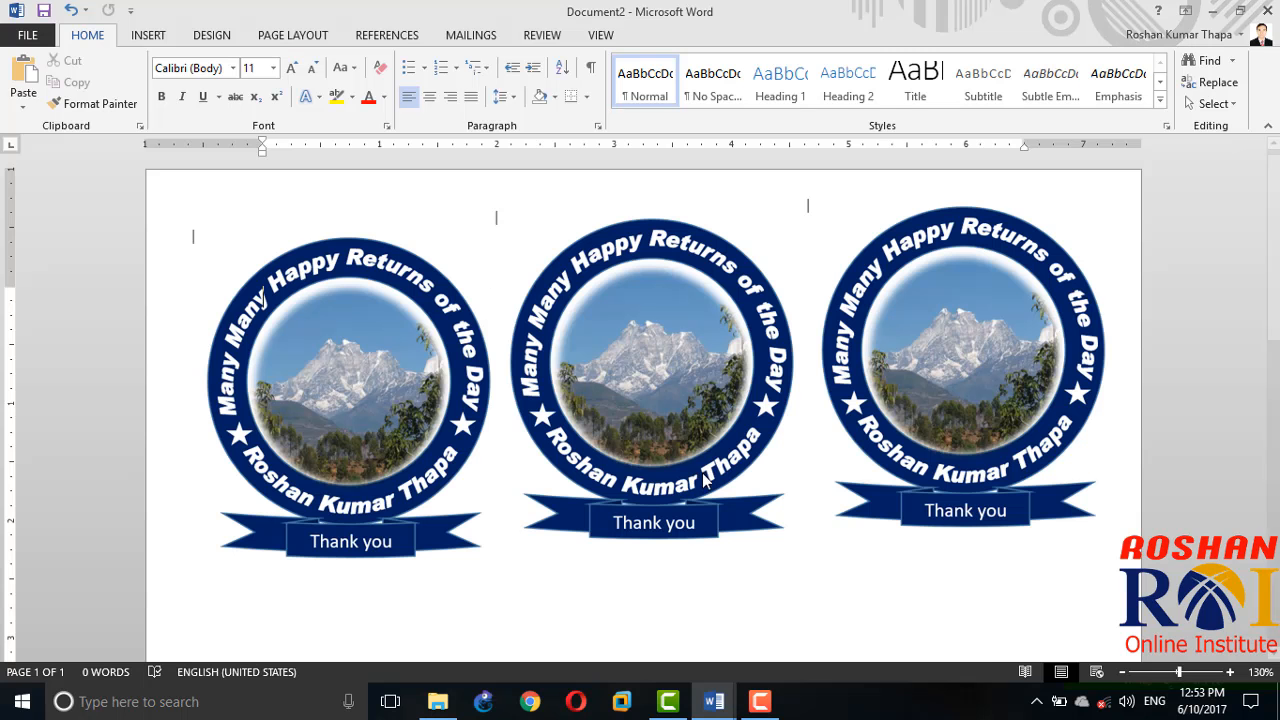